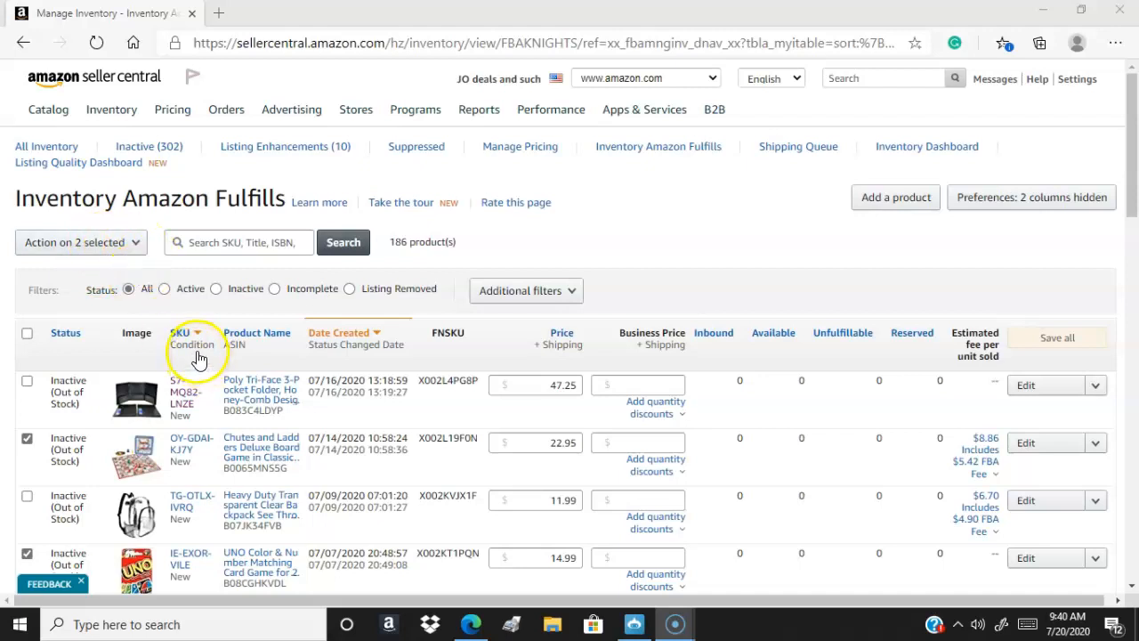
{"action": "mouse_move", "coordinate": [125, 111]}
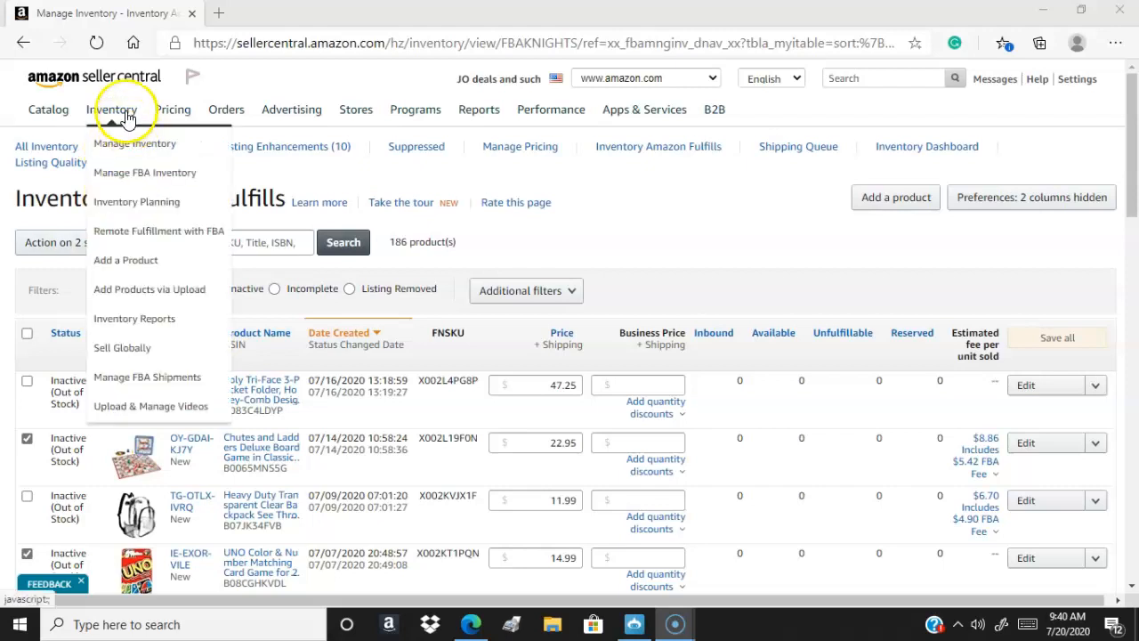
{"action": "left_click", "coordinate": [145, 183]}
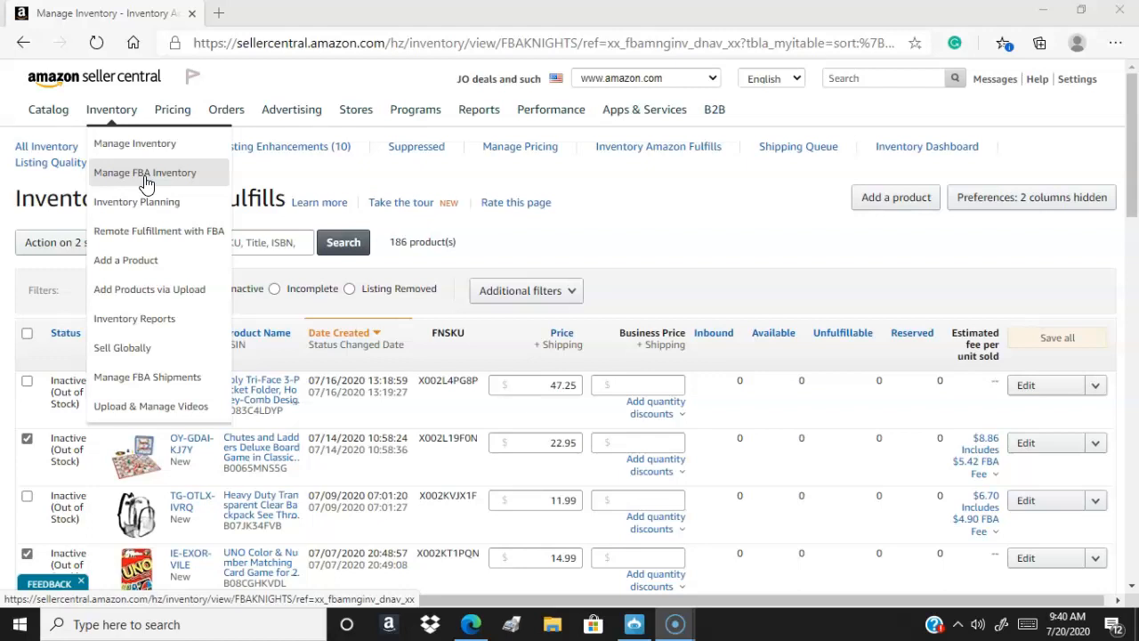
{"action": "left_click", "coordinate": [149, 152]}
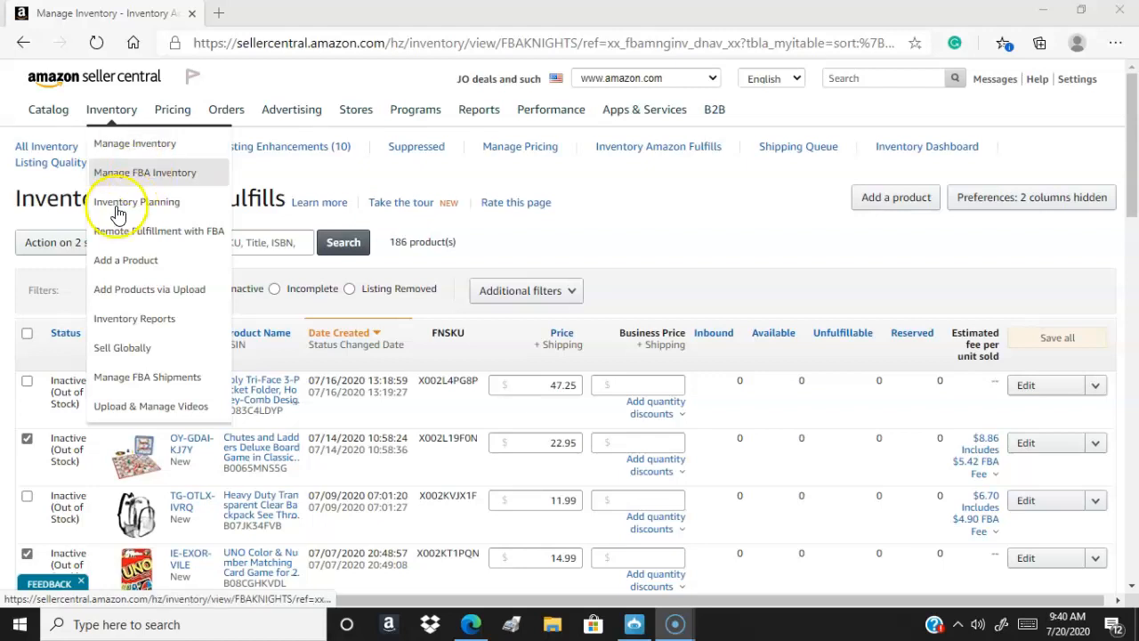
Choose the Send/replenish inventory action for the two selected out-of-stock listings.
{"action": "left_click", "coordinate": [81, 242]}
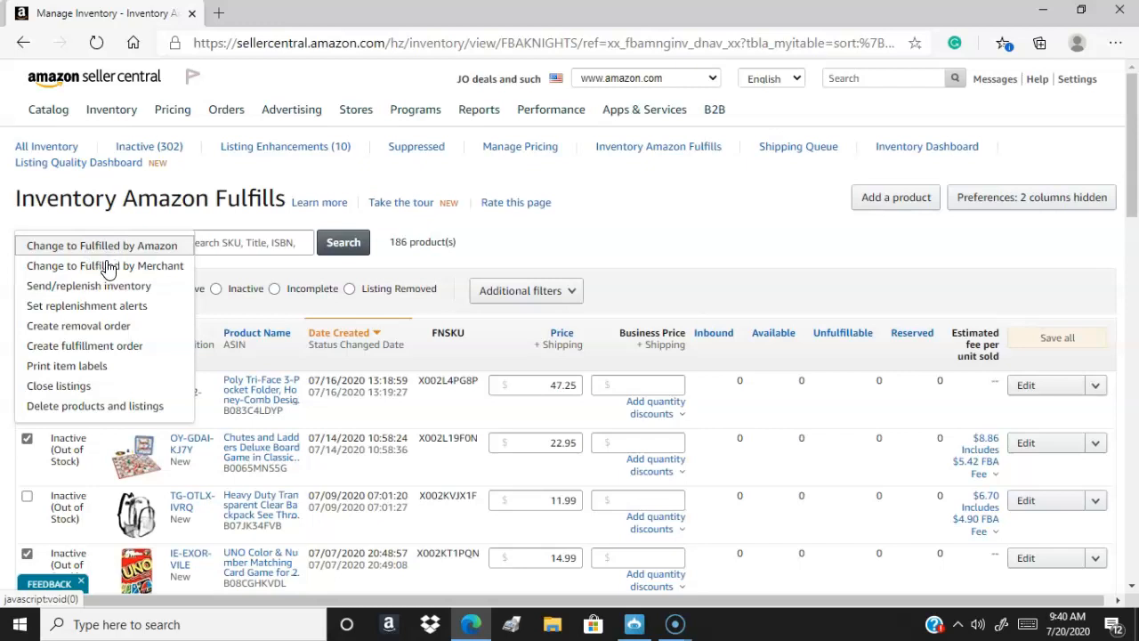
{"action": "left_click", "coordinate": [99, 292]}
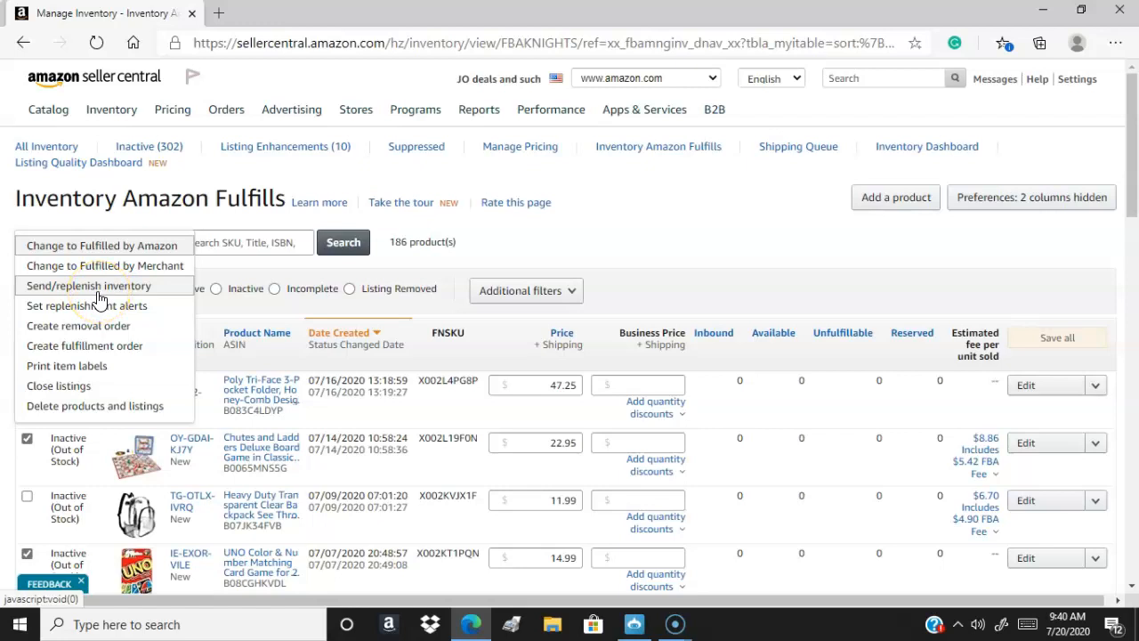
{"action": "left_click", "coordinate": [98, 292]}
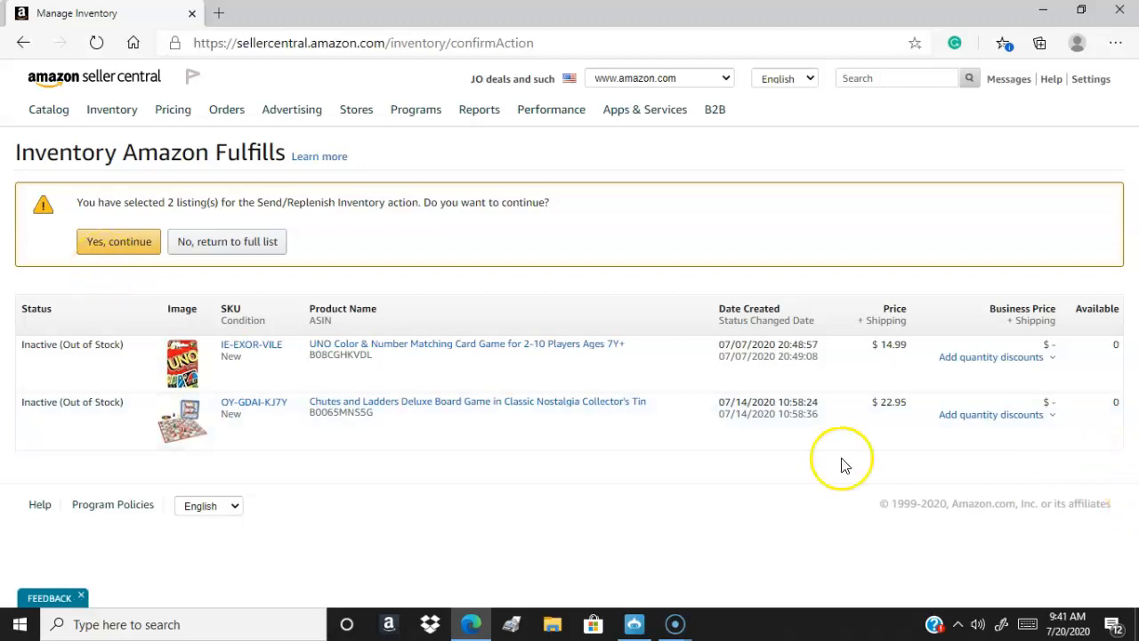
{"action": "left_click", "coordinate": [108, 256]}
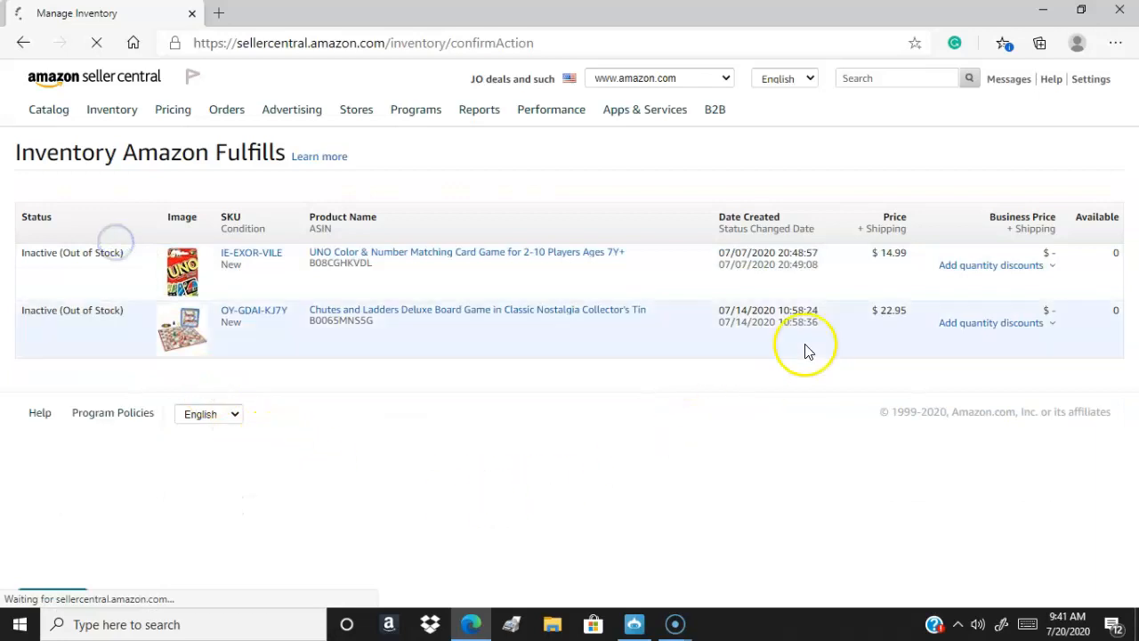
{"action": "left_click", "coordinate": [985, 268]}
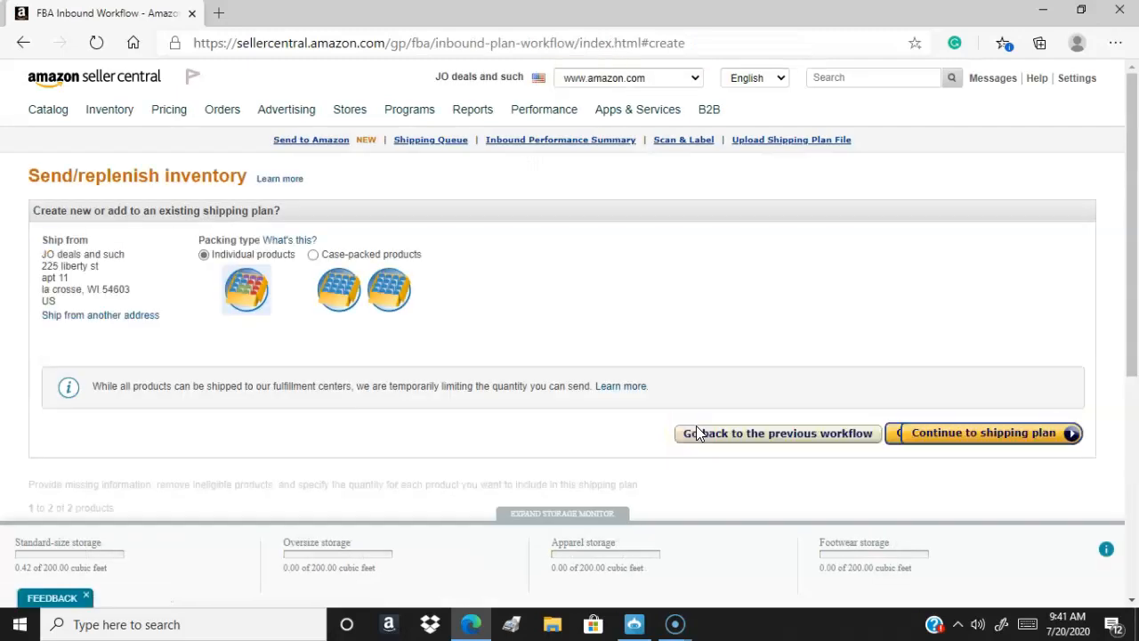
{"action": "left_click", "coordinate": [21, 44]}
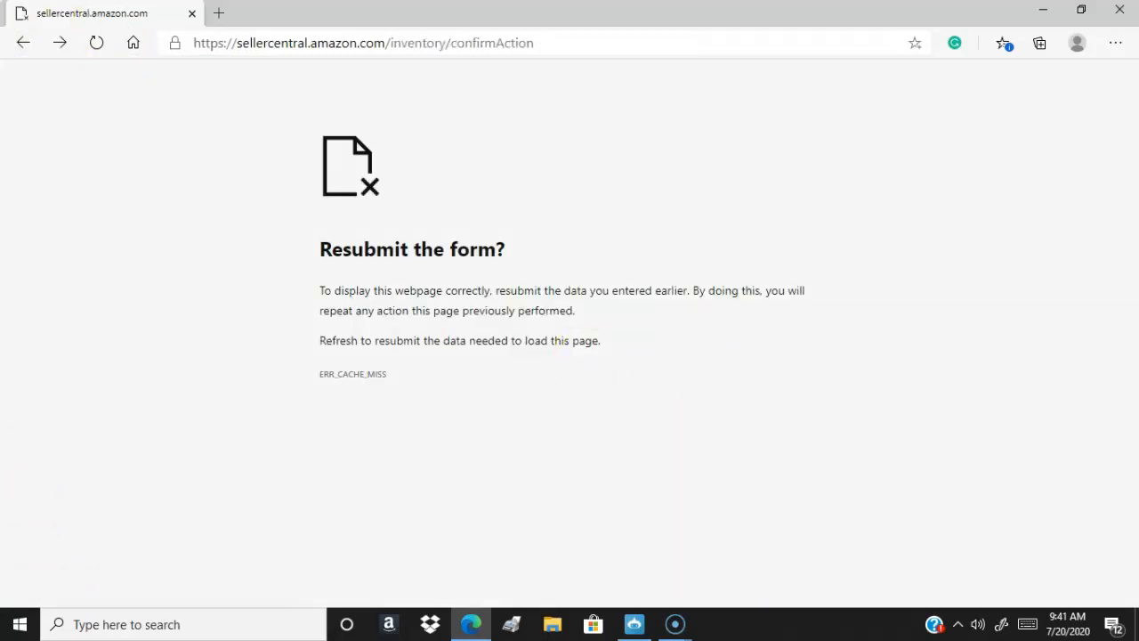
{"action": "left_click", "coordinate": [97, 42]}
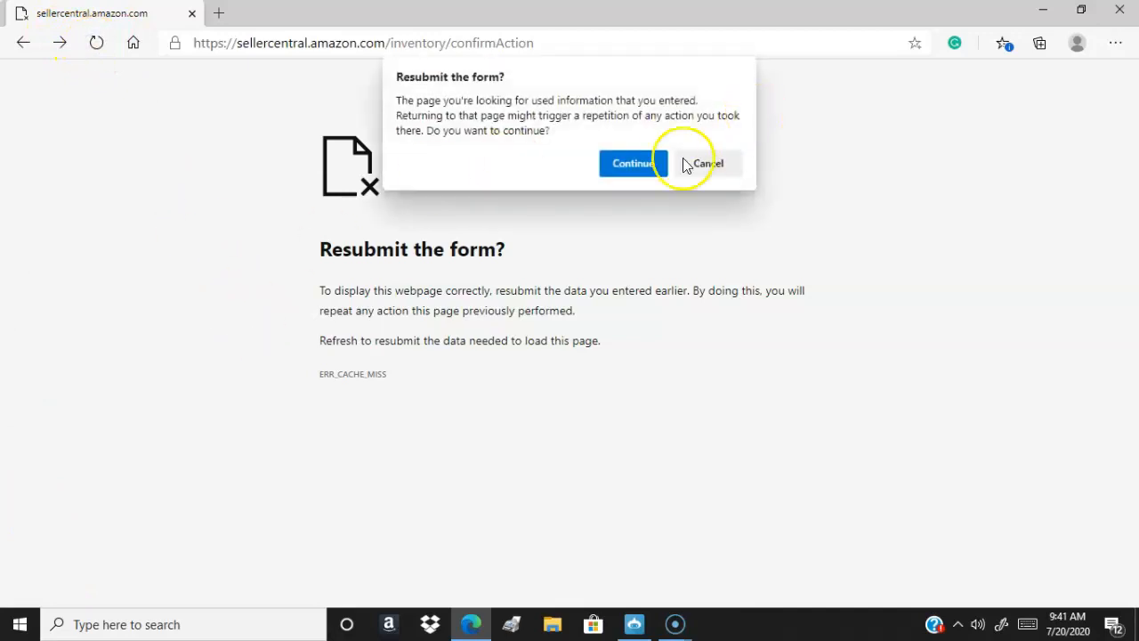
{"action": "left_click", "coordinate": [613, 169]}
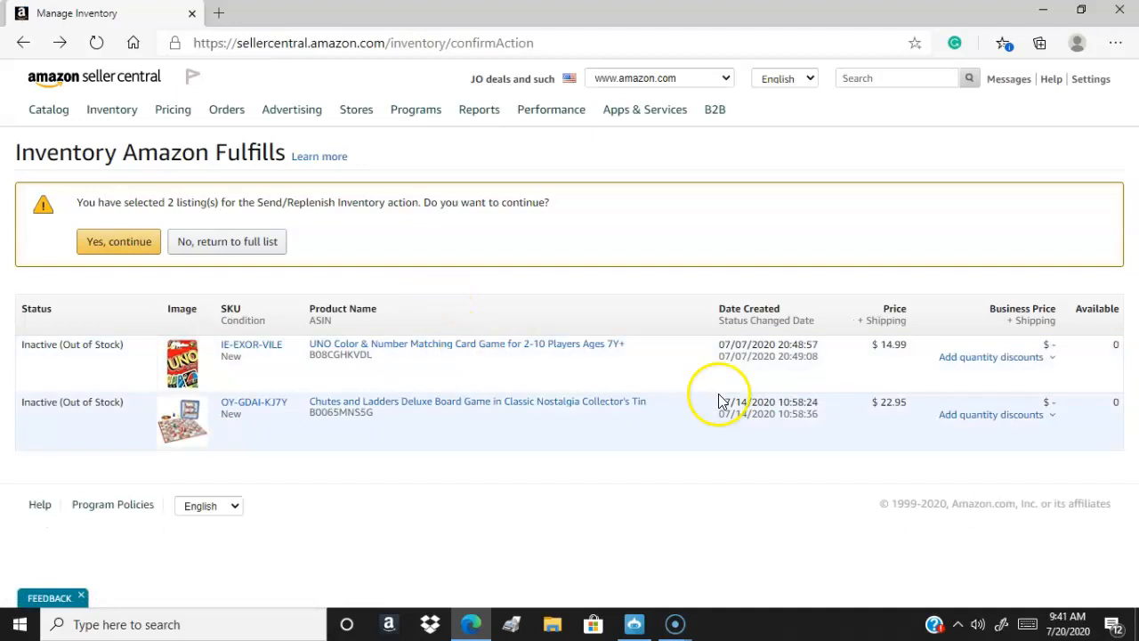
{"action": "left_click", "coordinate": [1053, 363]}
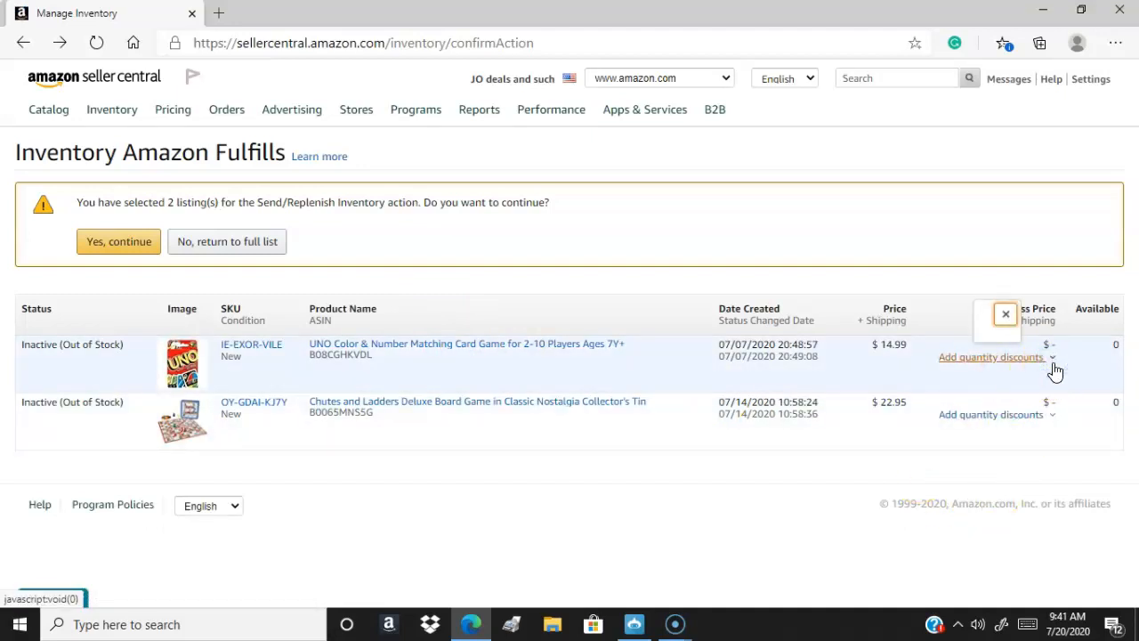
{"action": "left_click", "coordinate": [1050, 416]}
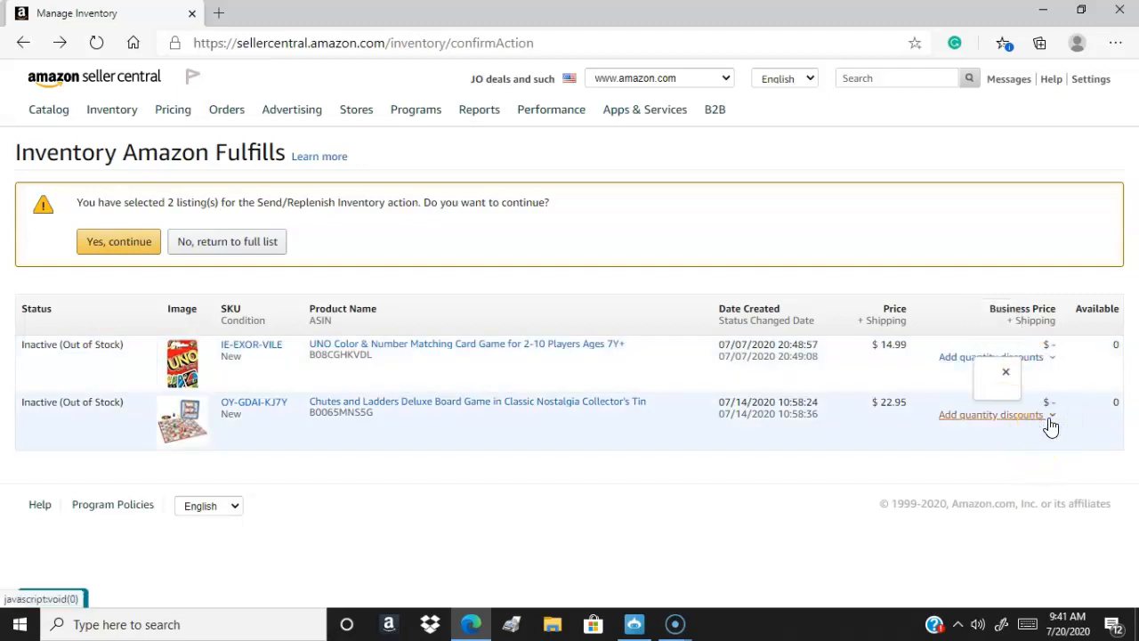
Confirm the Send/replenish inventory action for both listings and continue to a shipping plan packed as individual products.
{"action": "left_click", "coordinate": [116, 241]}
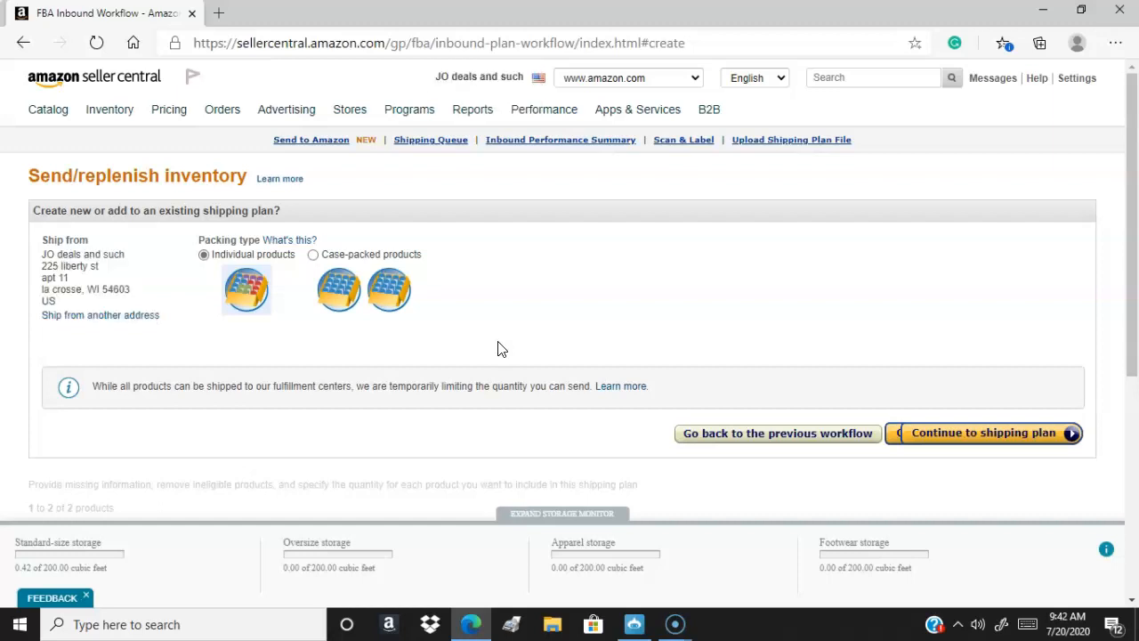
{"action": "left_click", "coordinate": [1011, 441]}
{"action": "left_click", "coordinate": [970, 436]}
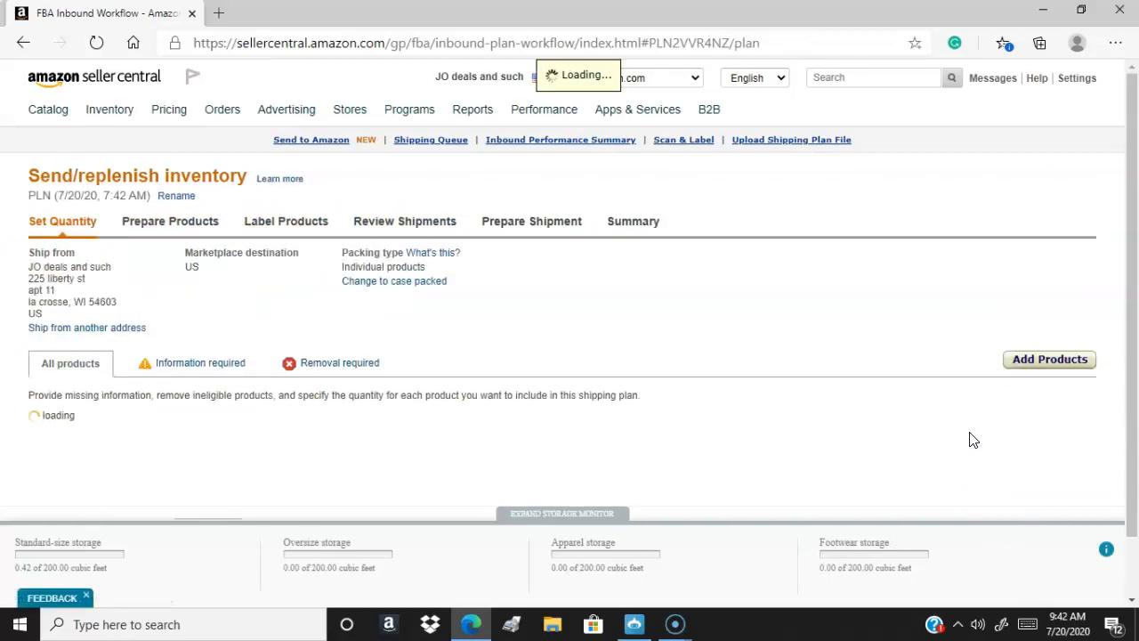
Set the units to send for the UNO Color & Number Matching Card Game to 4.
{"action": "scroll", "coordinate": [761, 378], "scroll_direction": "down", "scroll_amount": 2}
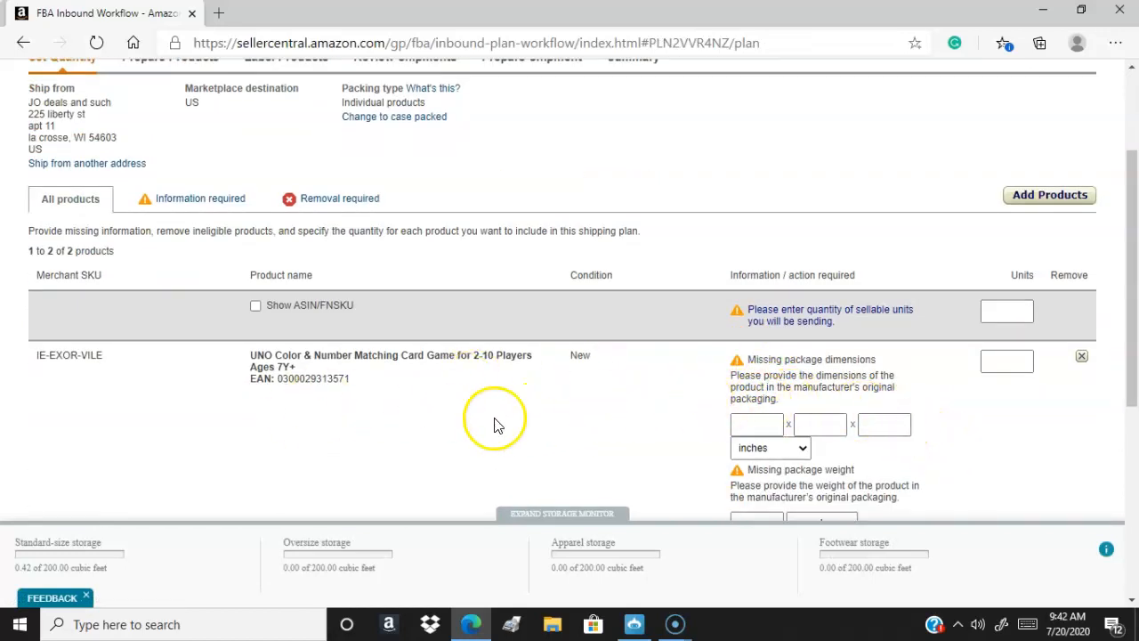
{"action": "left_click", "coordinate": [1015, 362]}
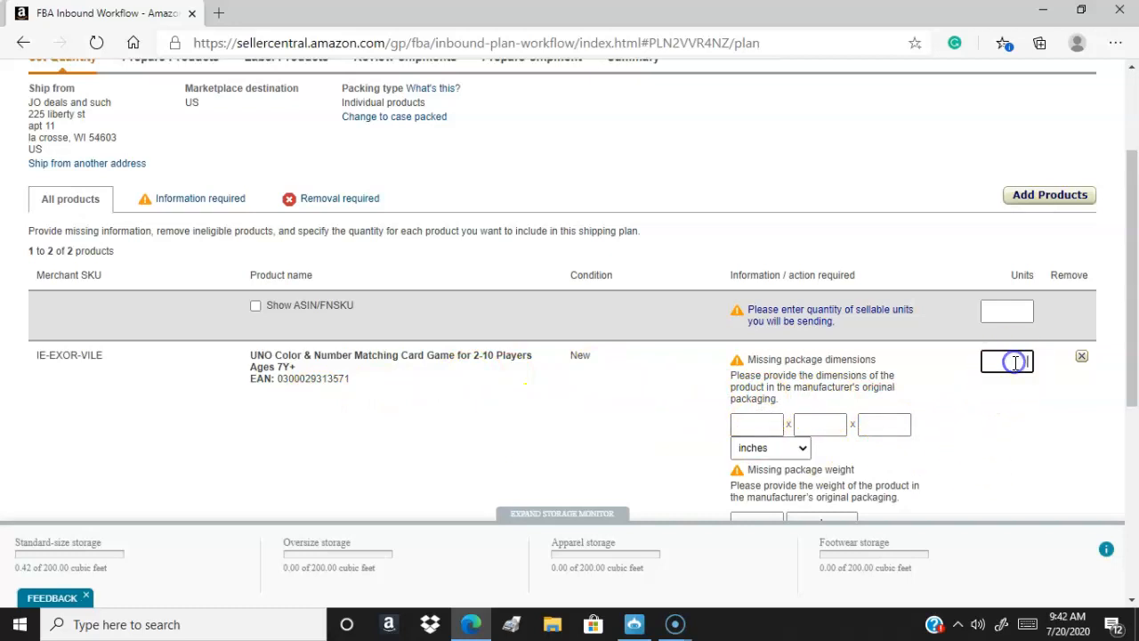
{"action": "type", "text": "4"}
{"action": "left_click", "coordinate": [549, 409]}
{"action": "scroll", "coordinate": [656, 378], "scroll_direction": "down", "scroll_amount": 2}
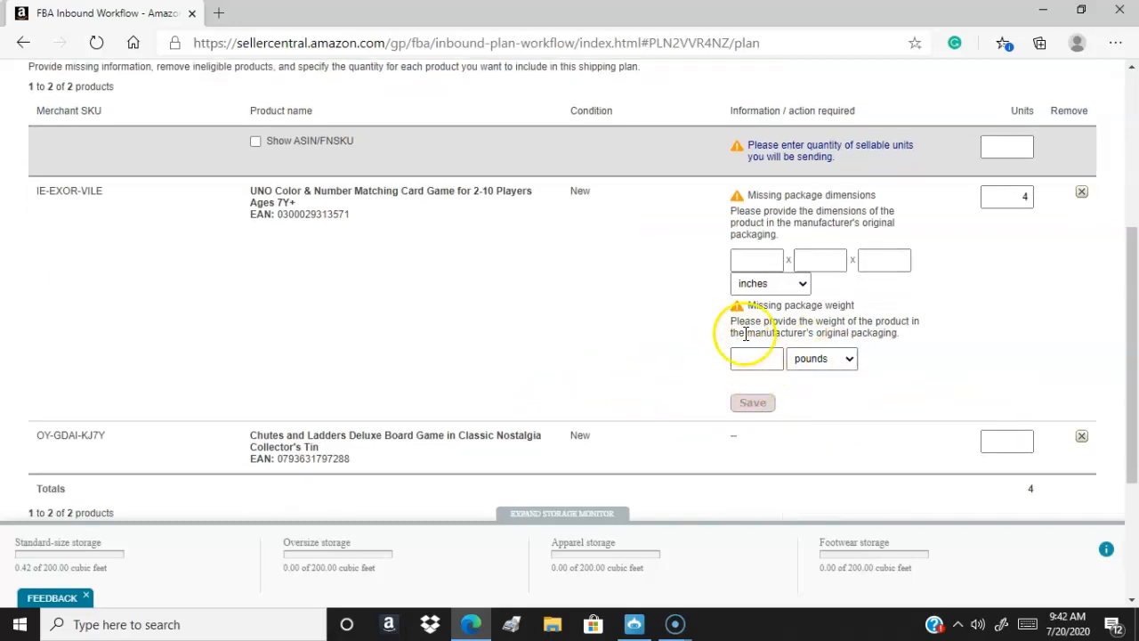
{"action": "scroll", "coordinate": [757, 329], "scroll_direction": "up", "scroll_amount": 1}
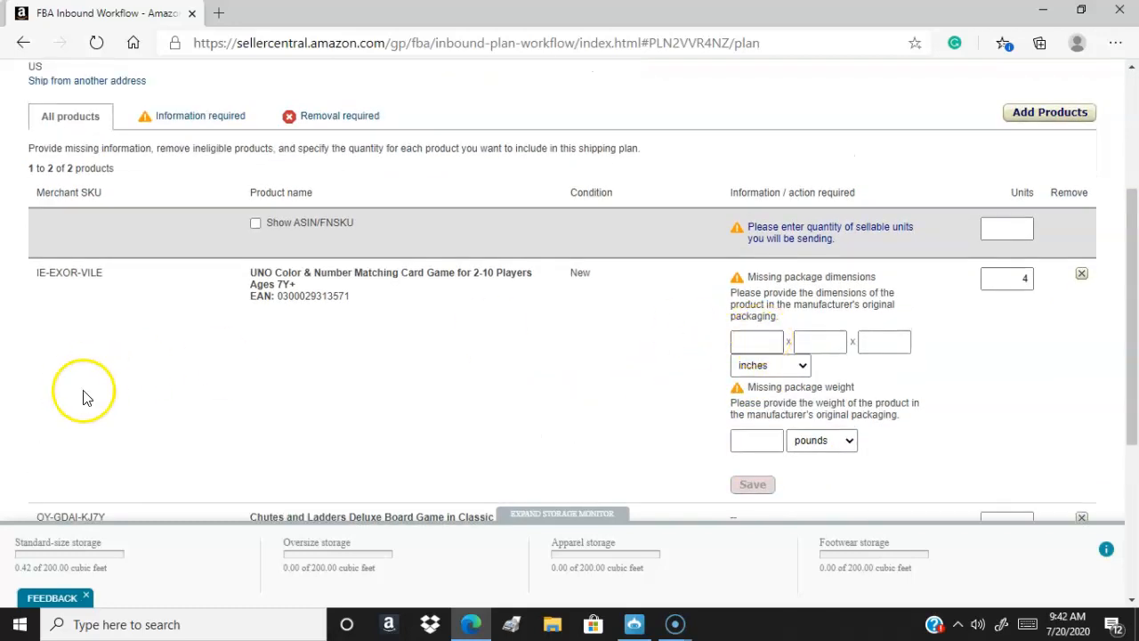
Enter the UNO card game's package dimensions as 5.1 x 3.6 x .8 inches, using the Mattel UNO product page as reference.
{"action": "left_click", "coordinate": [753, 343]}
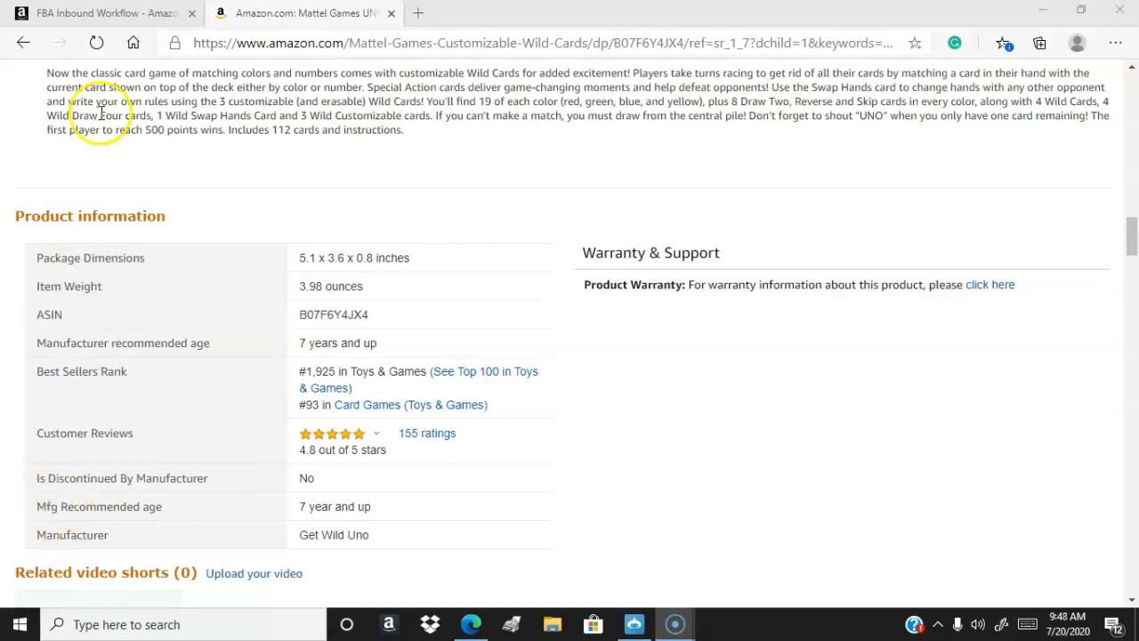
{"action": "left_click", "coordinate": [98, 12]}
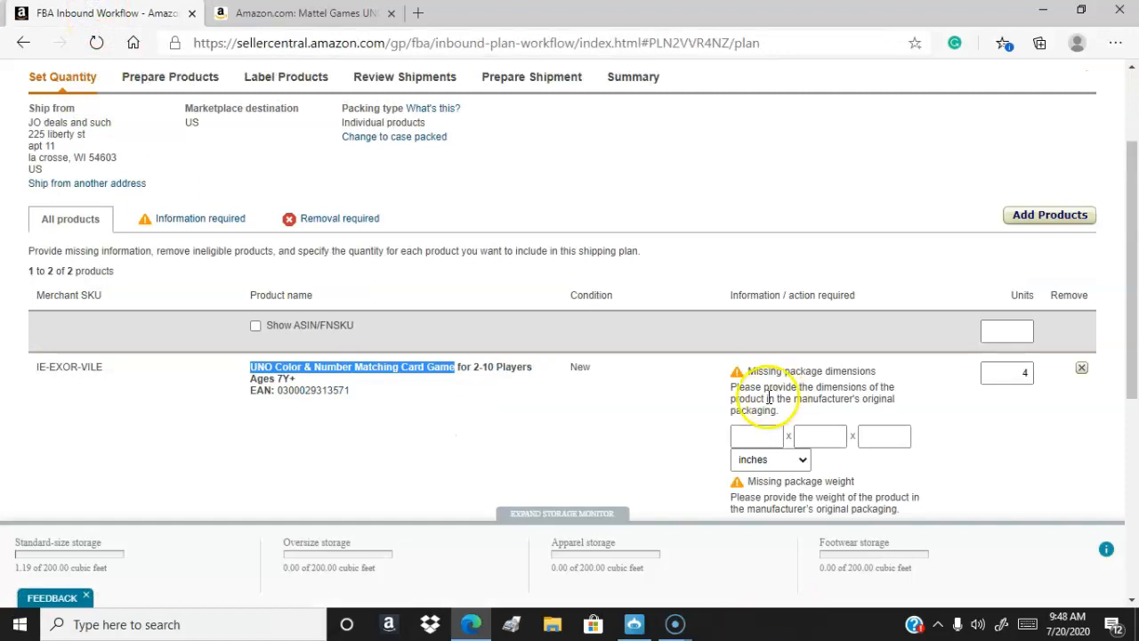
{"action": "left_click", "coordinate": [750, 437]}
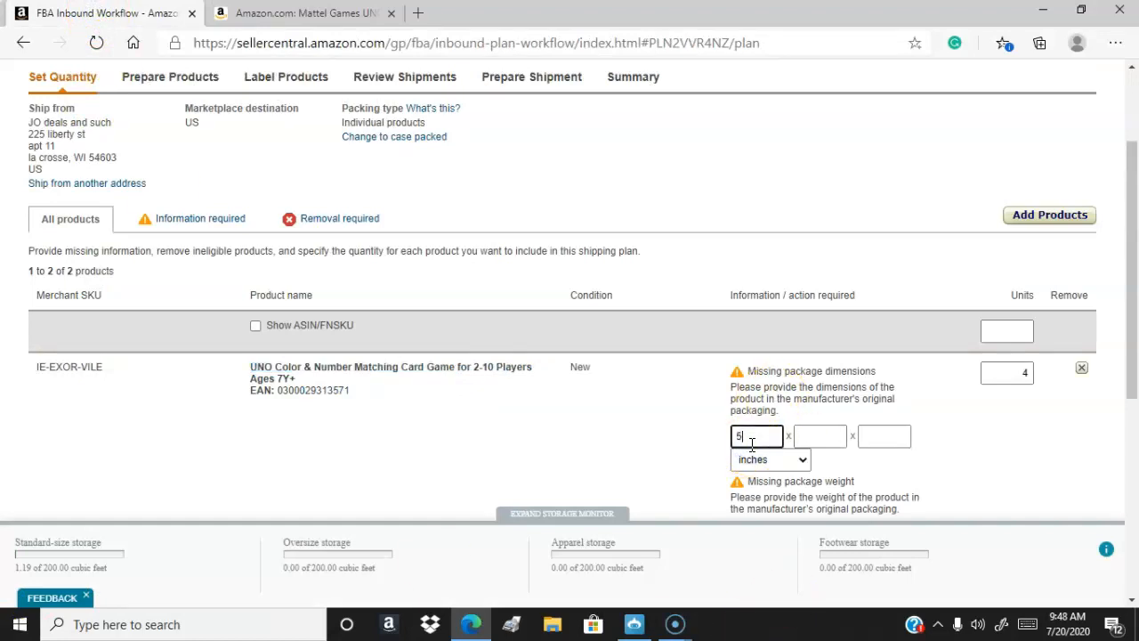
{"action": "left_click", "coordinate": [804, 435]}
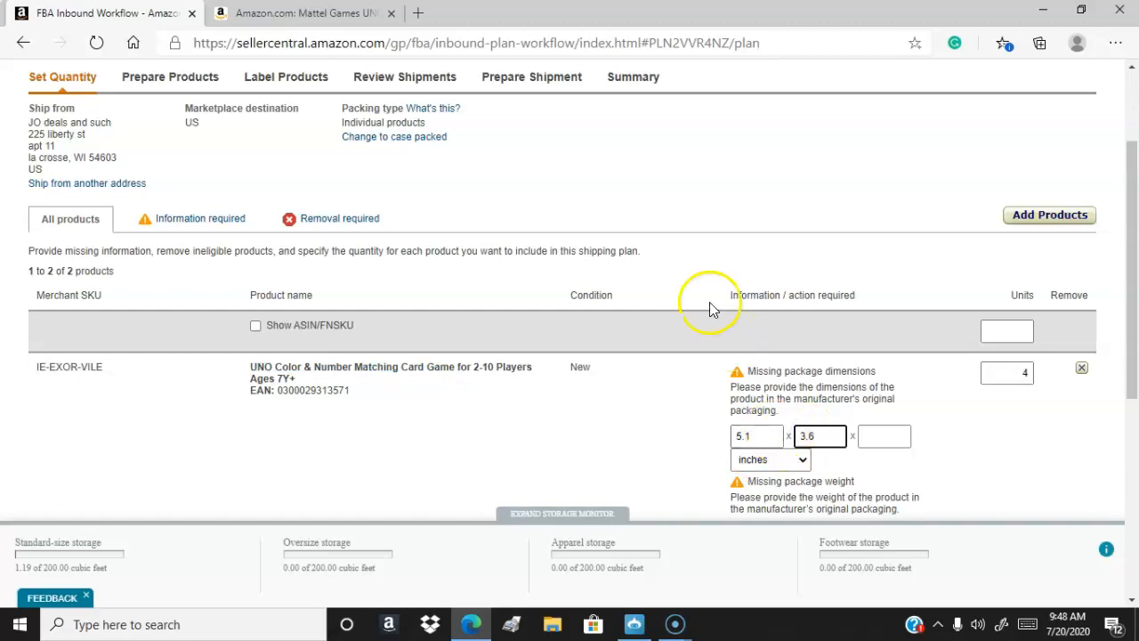
{"action": "left_click", "coordinate": [290, 17]}
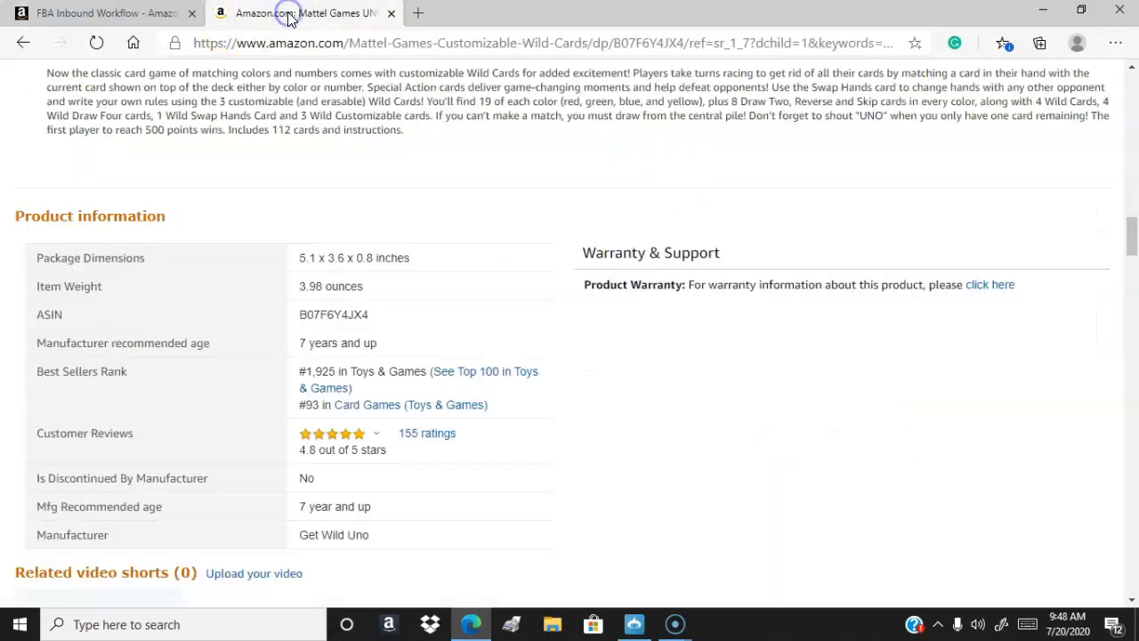
{"action": "left_click", "coordinate": [91, 16]}
{"action": "left_click", "coordinate": [875, 436]}
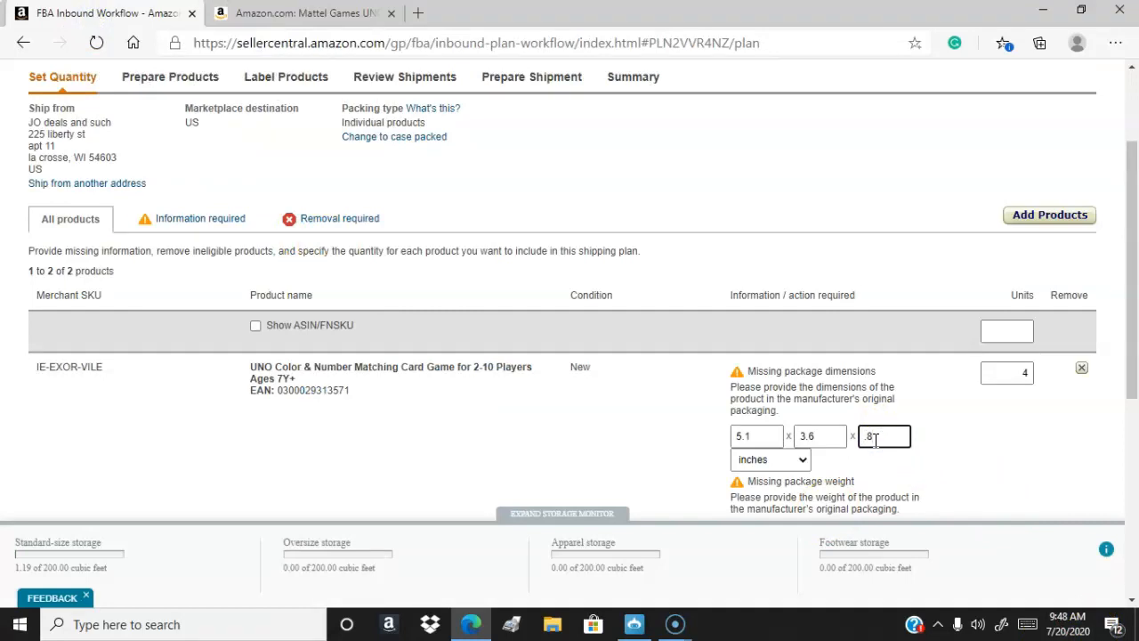
{"action": "type", "text": ".8"}
Check the item weight on the Mattel UNO product page and try to save .398 pounds as the UNO card game's package weight.
{"action": "scroll", "coordinate": [836, 454], "scroll_direction": "down", "scroll_amount": 2}
{"action": "left_click", "coordinate": [851, 373]}
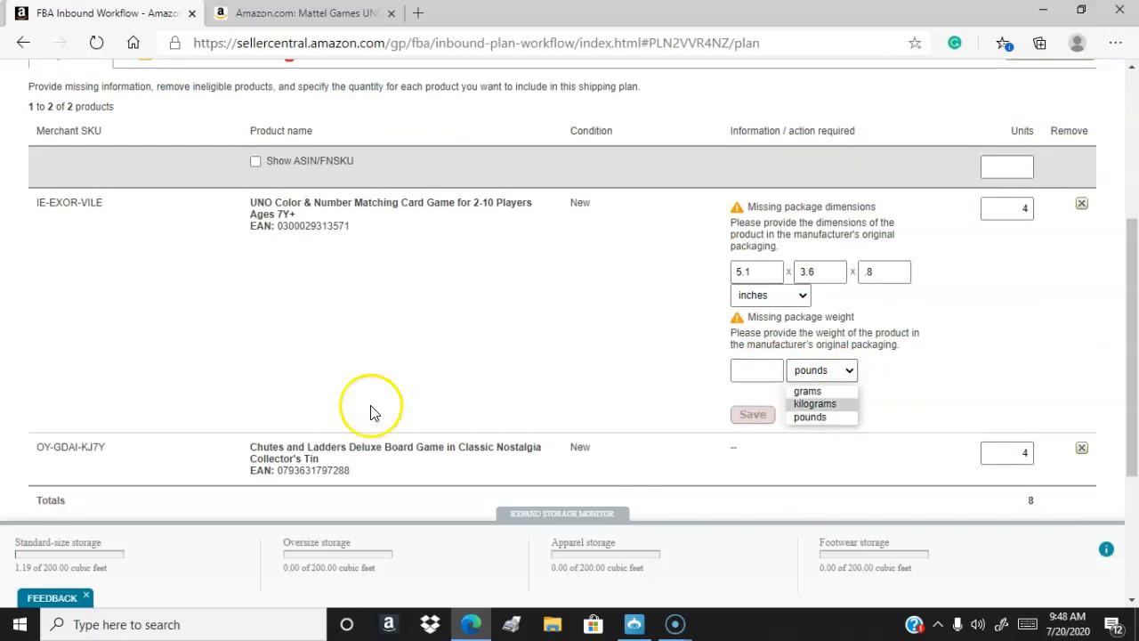
{"action": "left_click", "coordinate": [303, 15]}
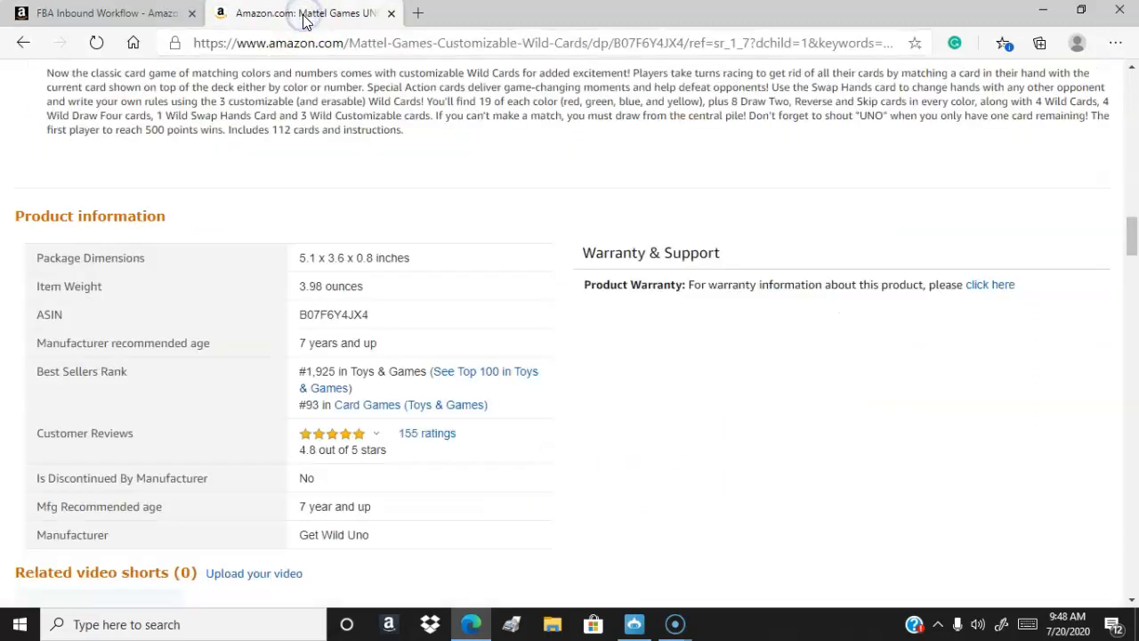
{"action": "left_click", "coordinate": [111, 14]}
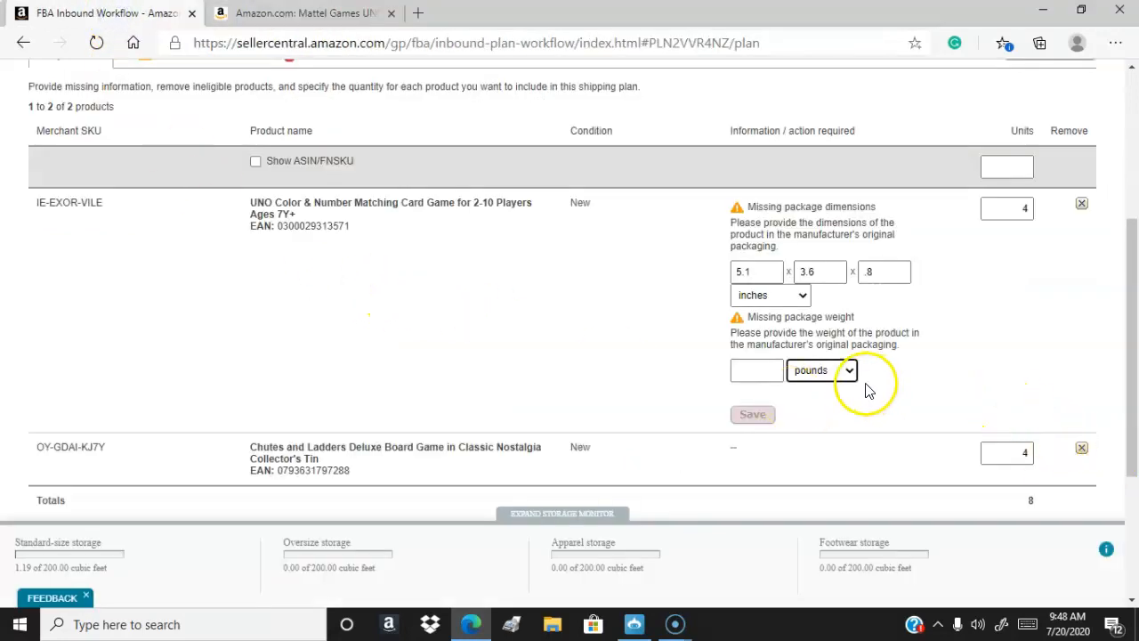
{"action": "left_click", "coordinate": [755, 374]}
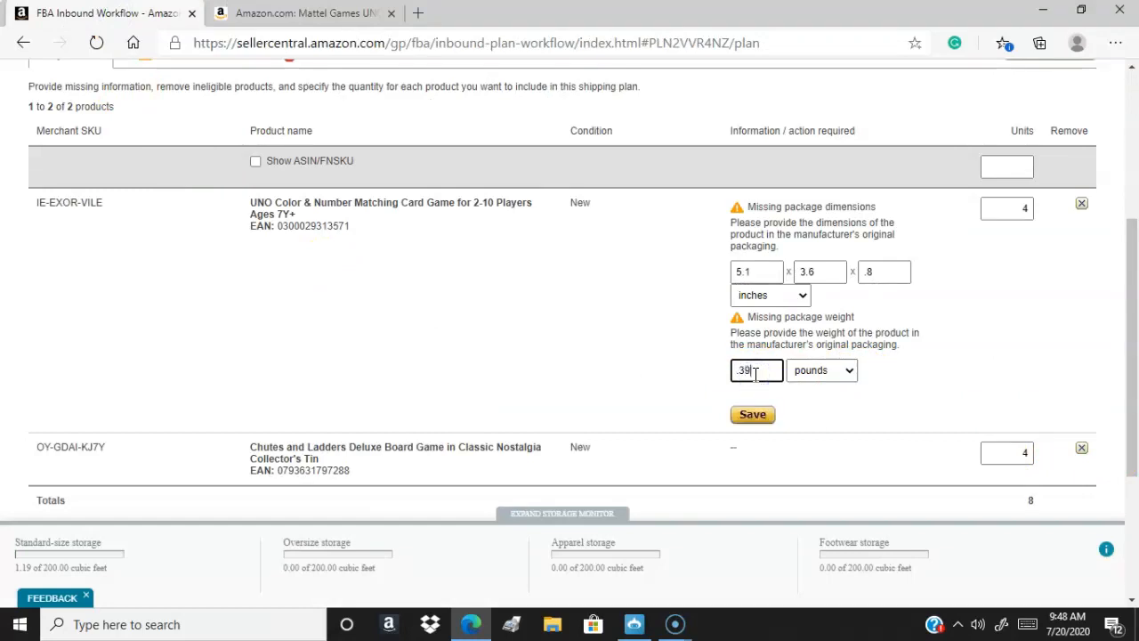
{"action": "left_click", "coordinate": [745, 420]}
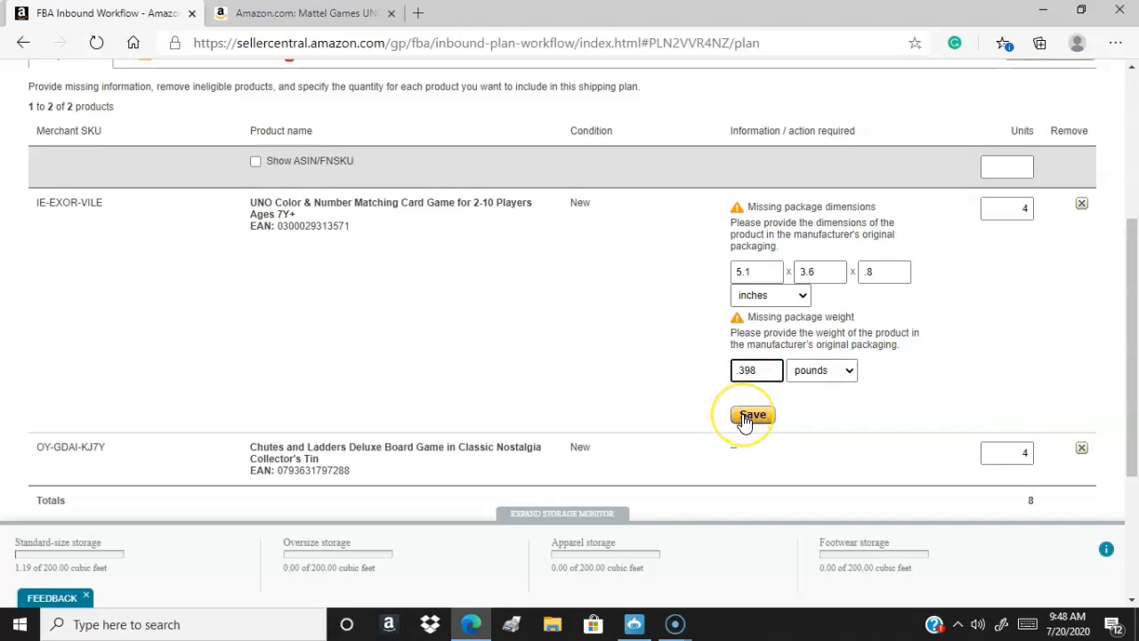
{"action": "scroll", "coordinate": [765, 418], "scroll_direction": "down", "scroll_amount": 2}
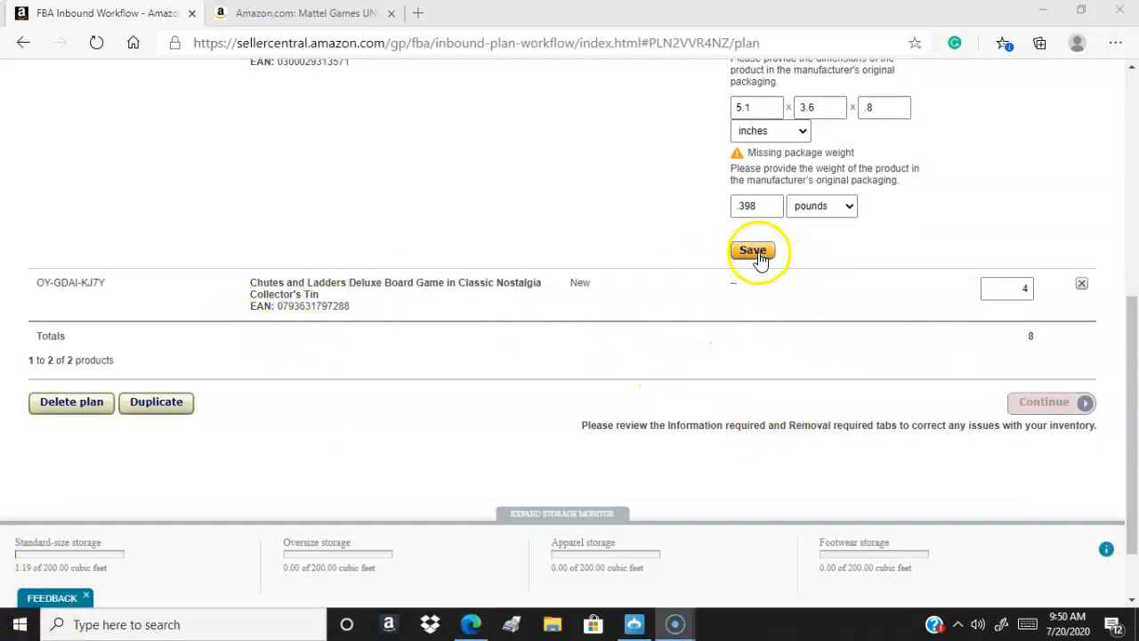
{"action": "left_click", "coordinate": [755, 251]}
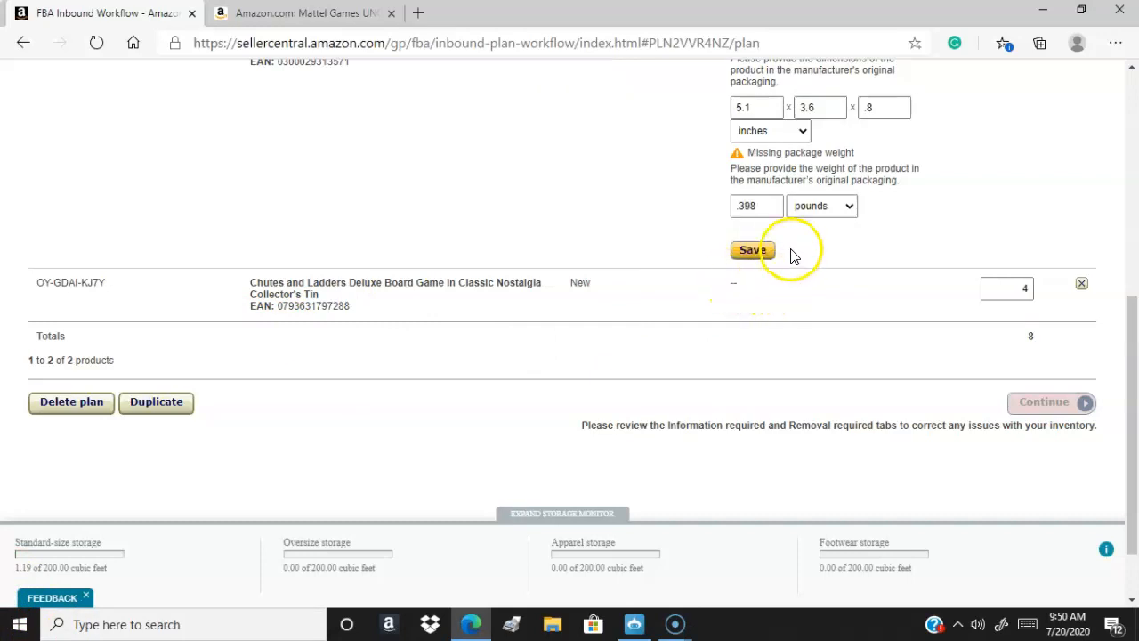
Replace the UNO card game's package weight with 1 pound and save the package details.
{"action": "scroll", "coordinate": [794, 256], "scroll_direction": "up", "scroll_amount": 2}
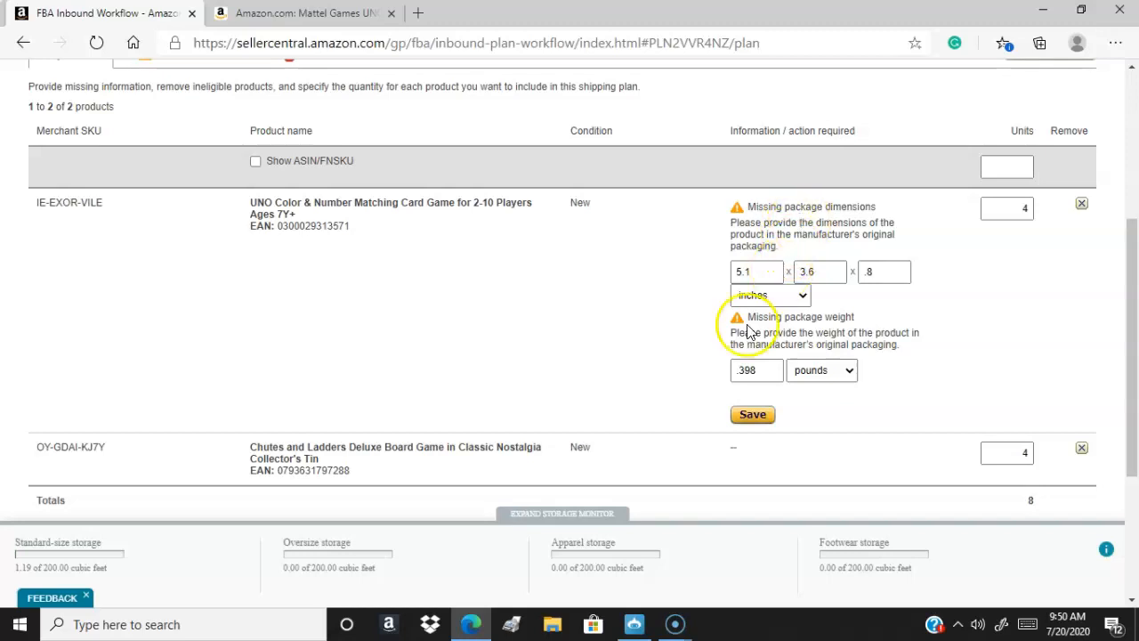
{"action": "left_click", "coordinate": [762, 372]}
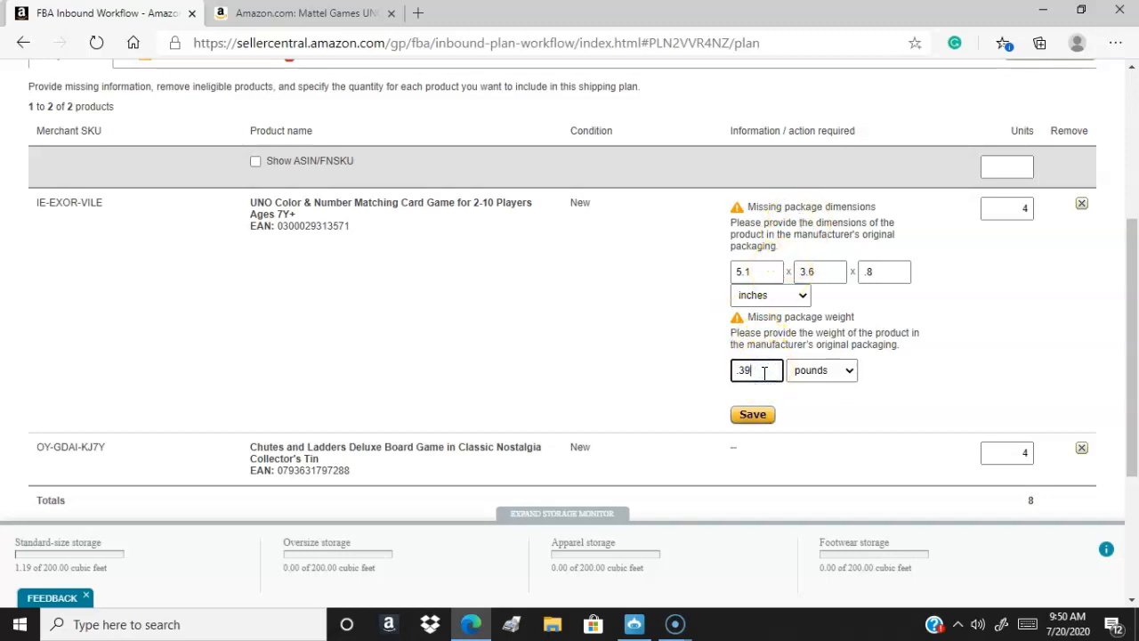
{"action": "left_click", "coordinate": [846, 377]}
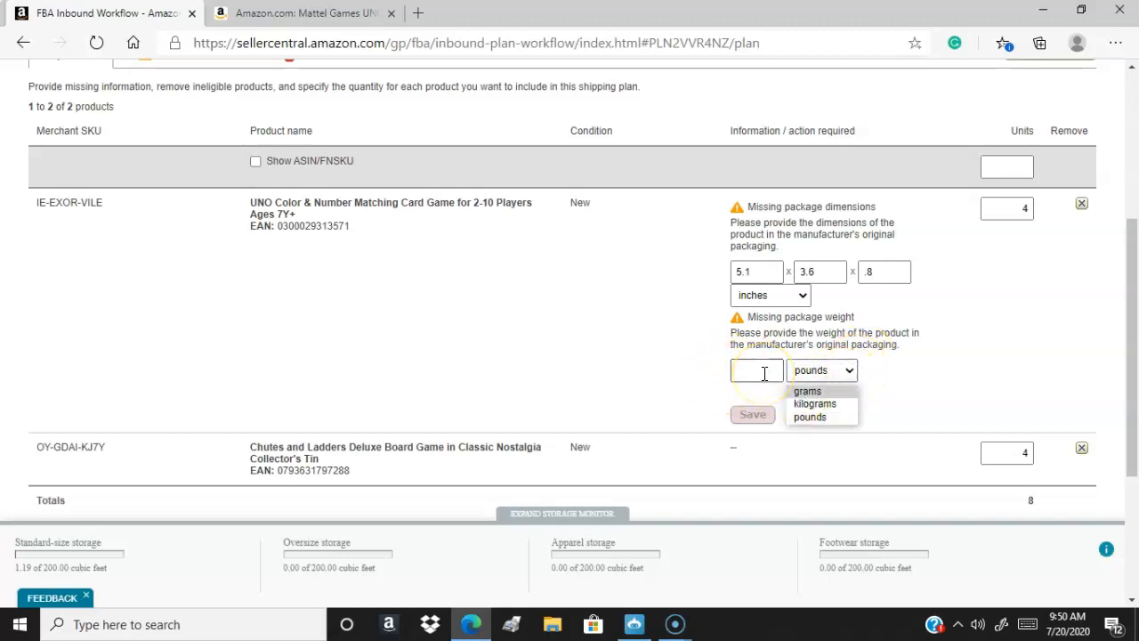
{"action": "left_click", "coordinate": [834, 419]}
{"action": "left_click", "coordinate": [762, 377]}
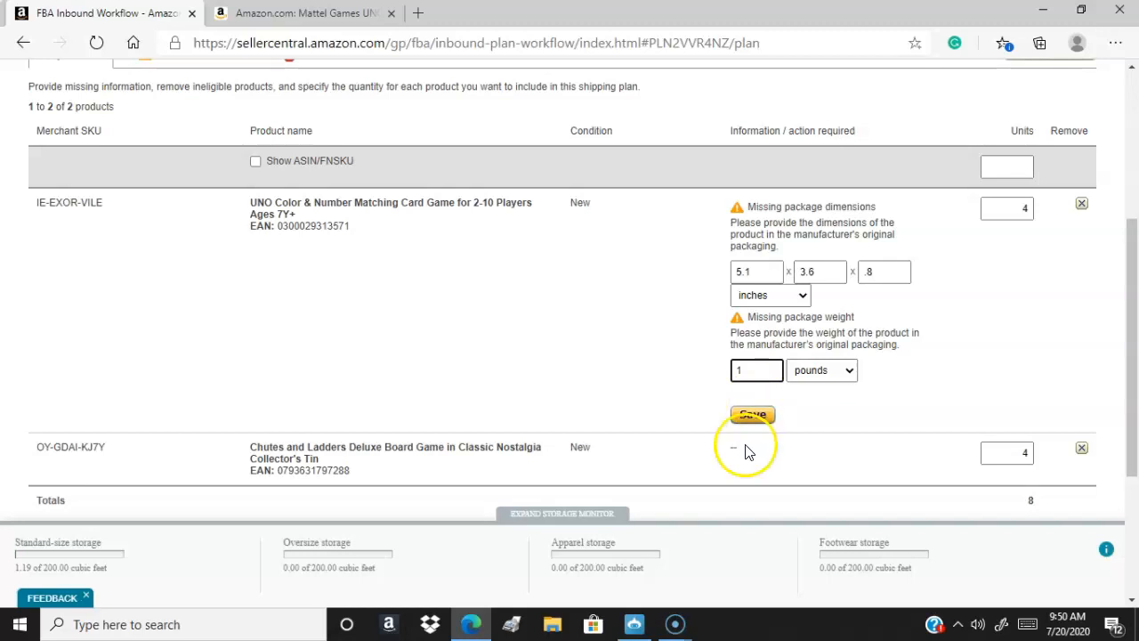
{"action": "left_click", "coordinate": [737, 416]}
{"action": "left_click", "coordinate": [684, 365]}
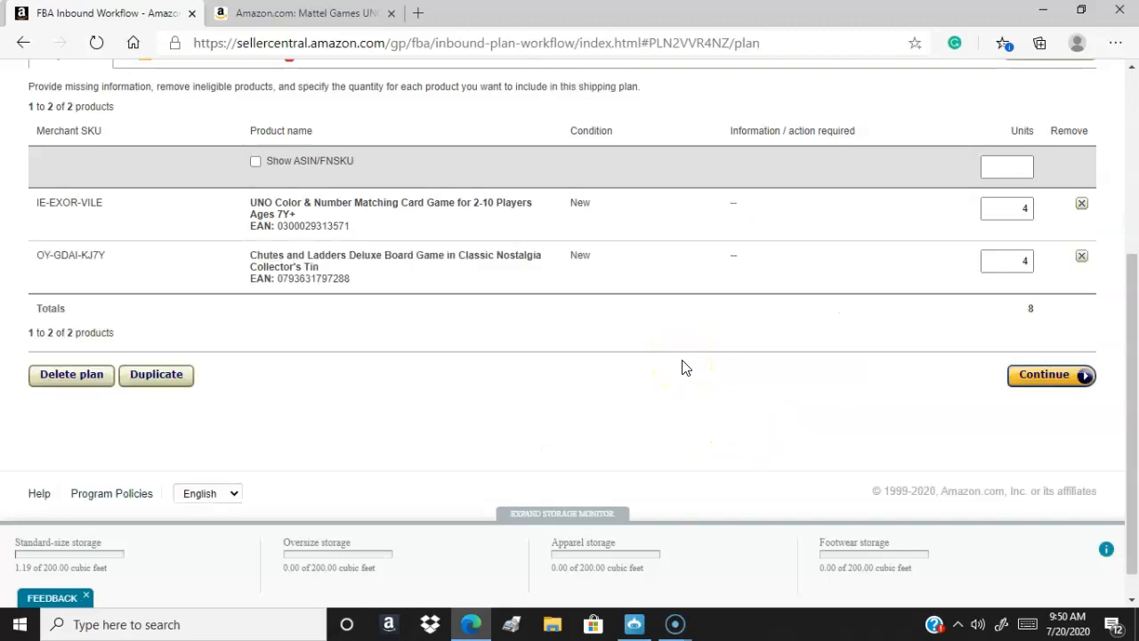
Check the plan's product list and continue from Set Quantity to Prepare Products.
{"action": "scroll", "coordinate": [948, 389], "scroll_direction": "up", "scroll_amount": 3}
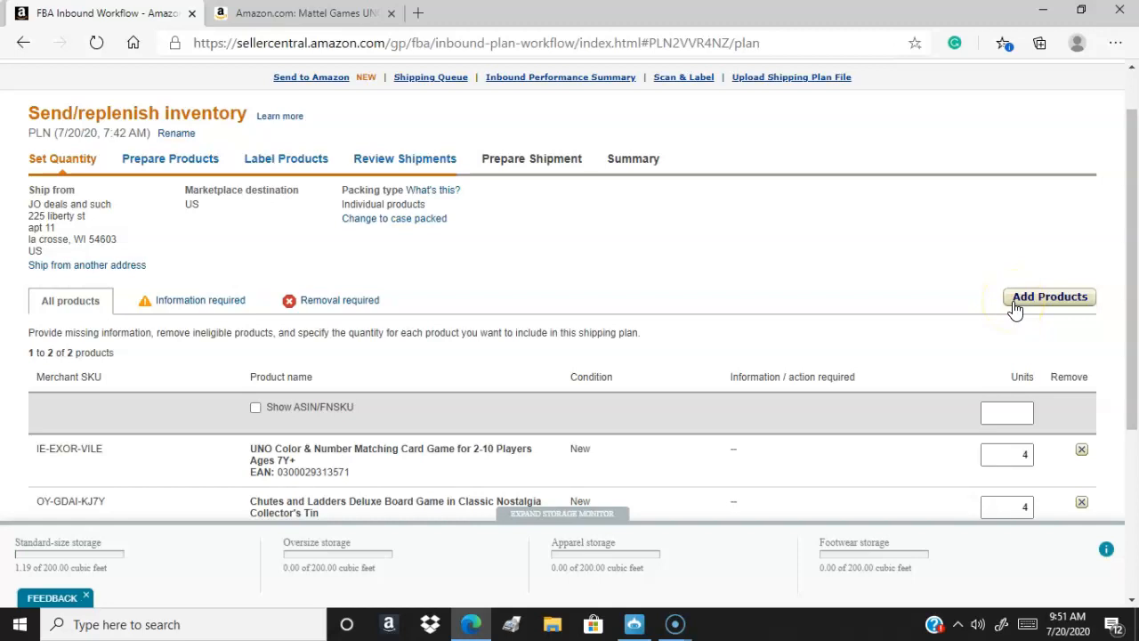
{"action": "scroll", "coordinate": [1001, 356], "scroll_direction": "down", "scroll_amount": 3}
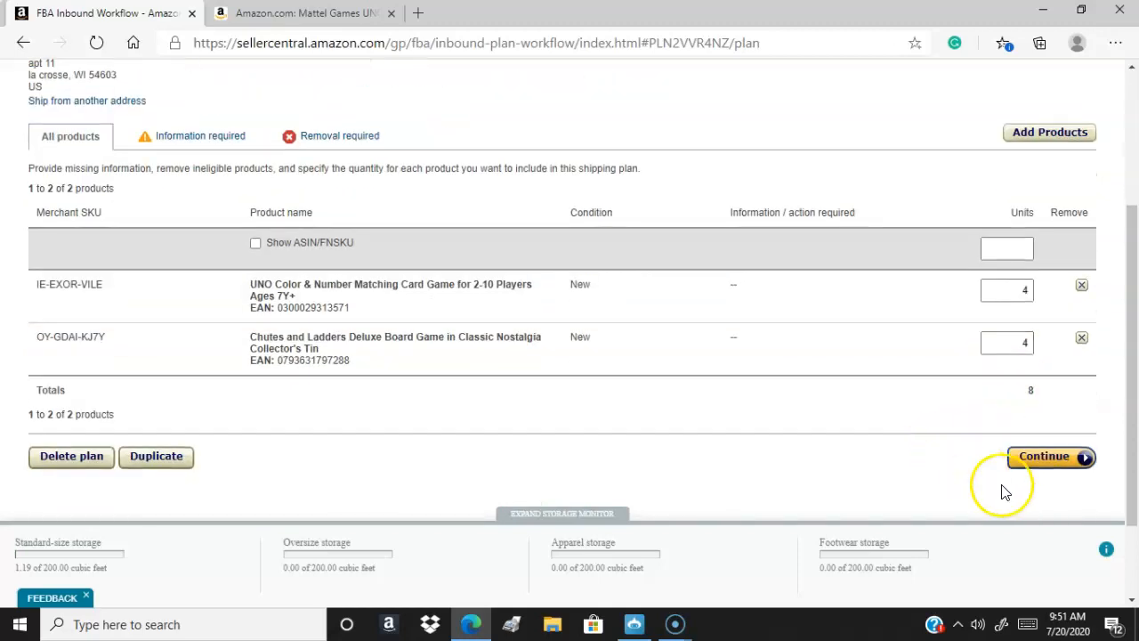
{"action": "left_click", "coordinate": [1046, 457]}
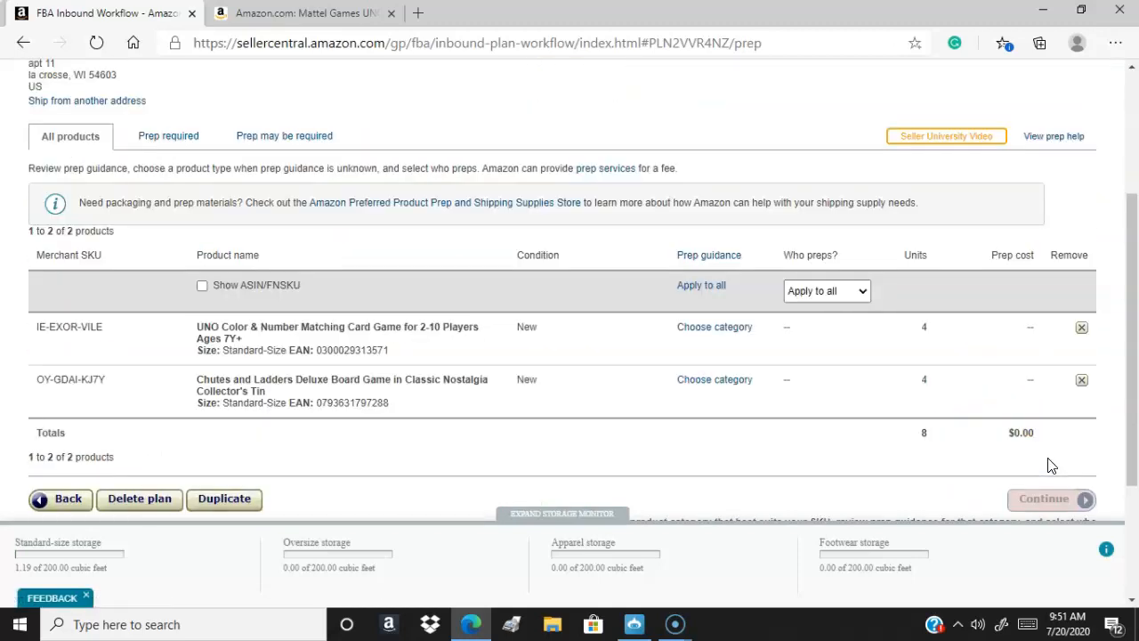
Set who preps to Amazon for all products in the plan.
{"action": "scroll", "coordinate": [837, 424], "scroll_direction": "down", "scroll_amount": 3}
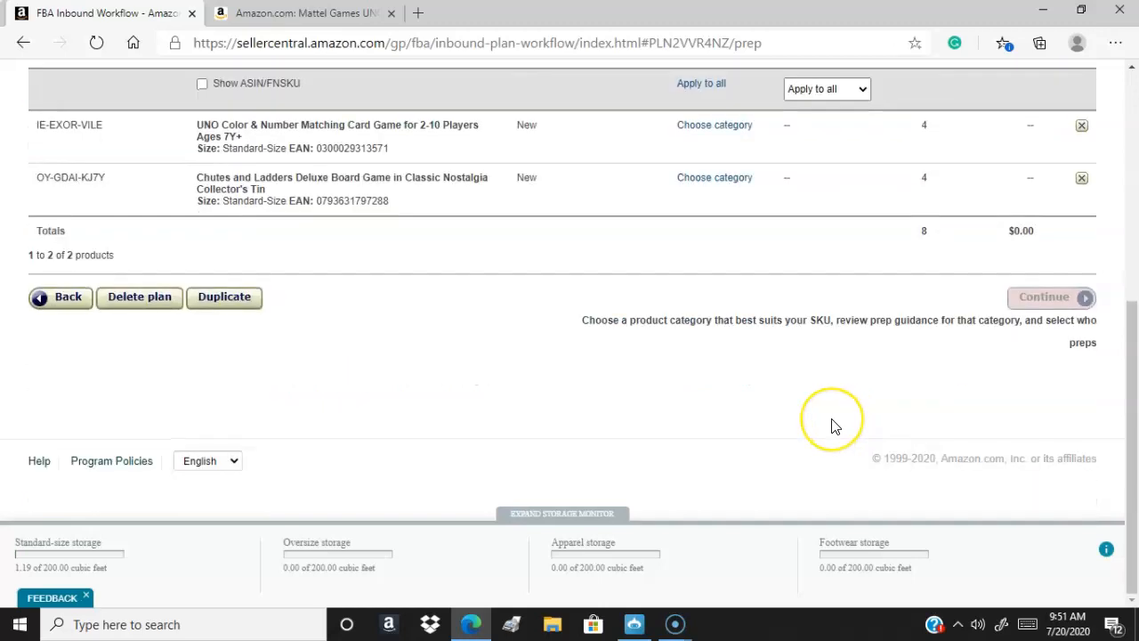
{"action": "scroll", "coordinate": [835, 426], "scroll_direction": "up", "scroll_amount": 1}
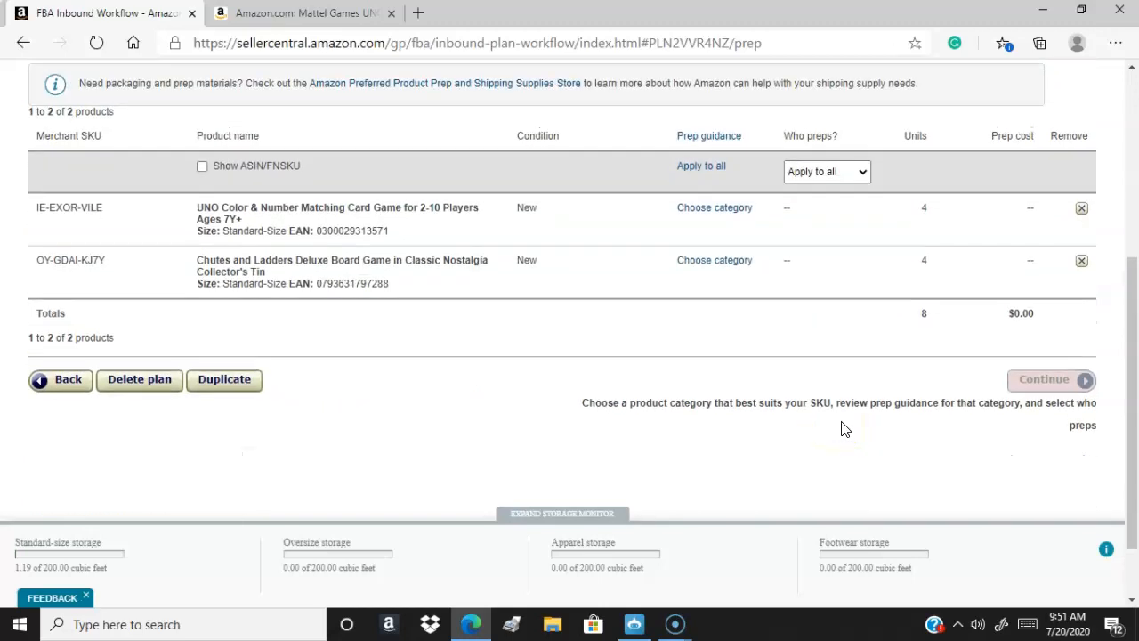
{"action": "scroll", "coordinate": [974, 378], "scroll_direction": "up", "scroll_amount": 2}
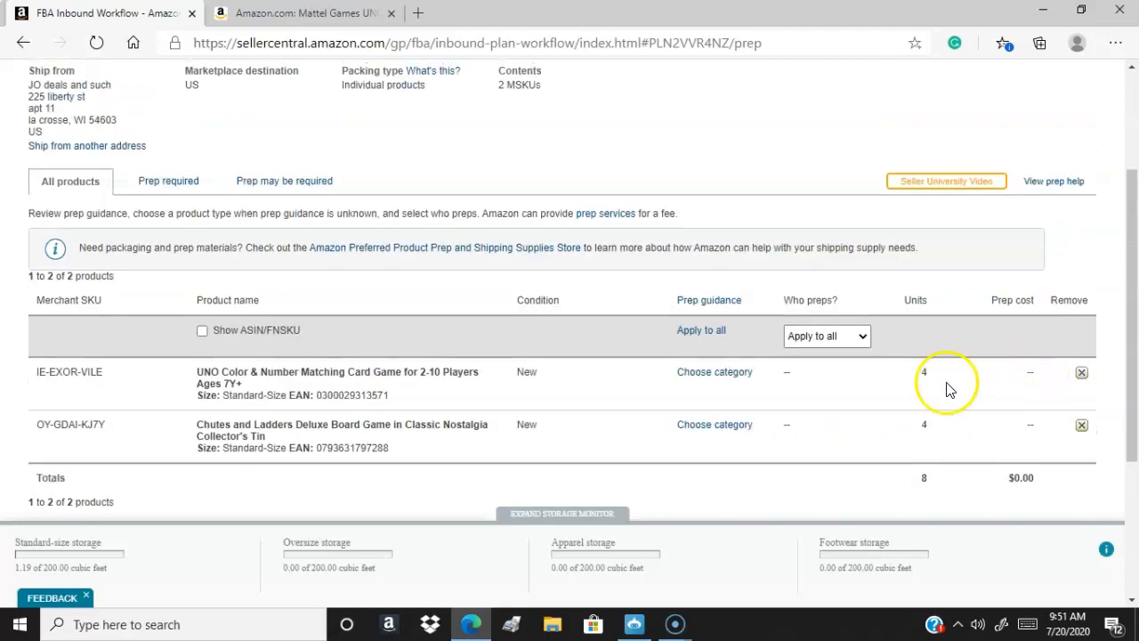
{"action": "left_click", "coordinate": [855, 337]}
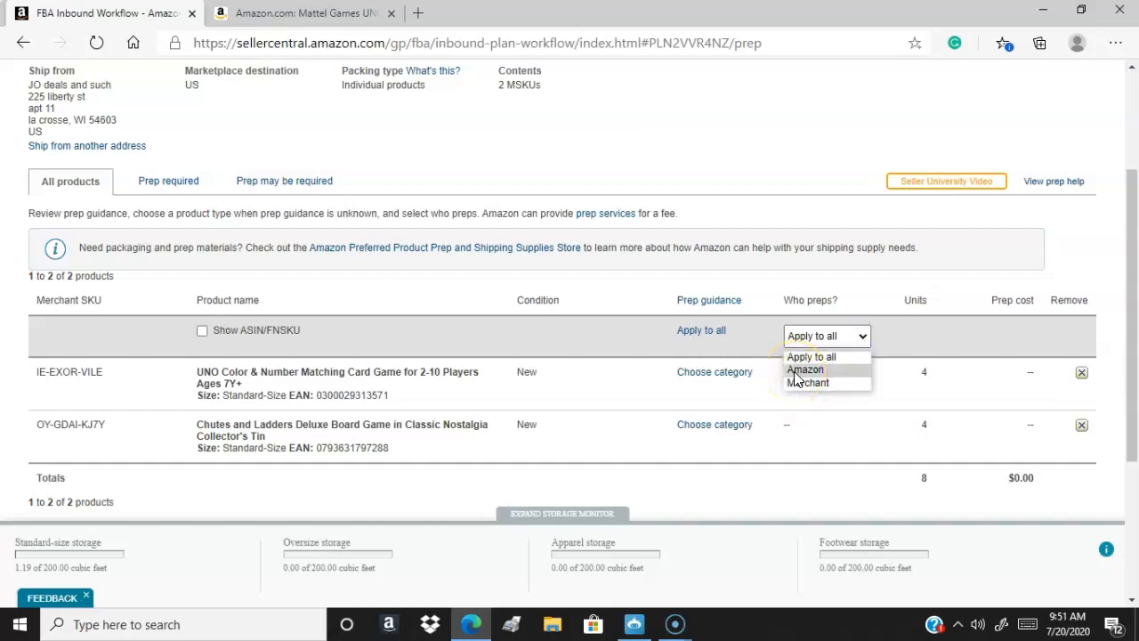
{"action": "left_click", "coordinate": [798, 383]}
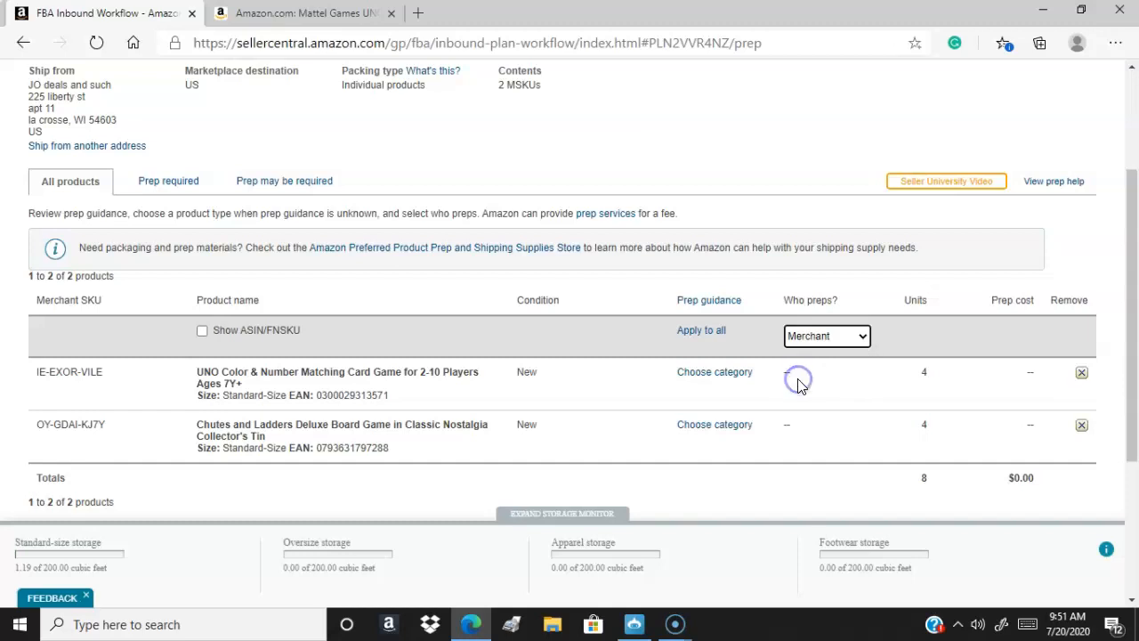
{"action": "left_click", "coordinate": [846, 335]}
{"action": "left_click", "coordinate": [812, 369]}
Assign the No Prep Needed category to the UNO card game's prep guidance.
{"action": "left_click", "coordinate": [735, 372]}
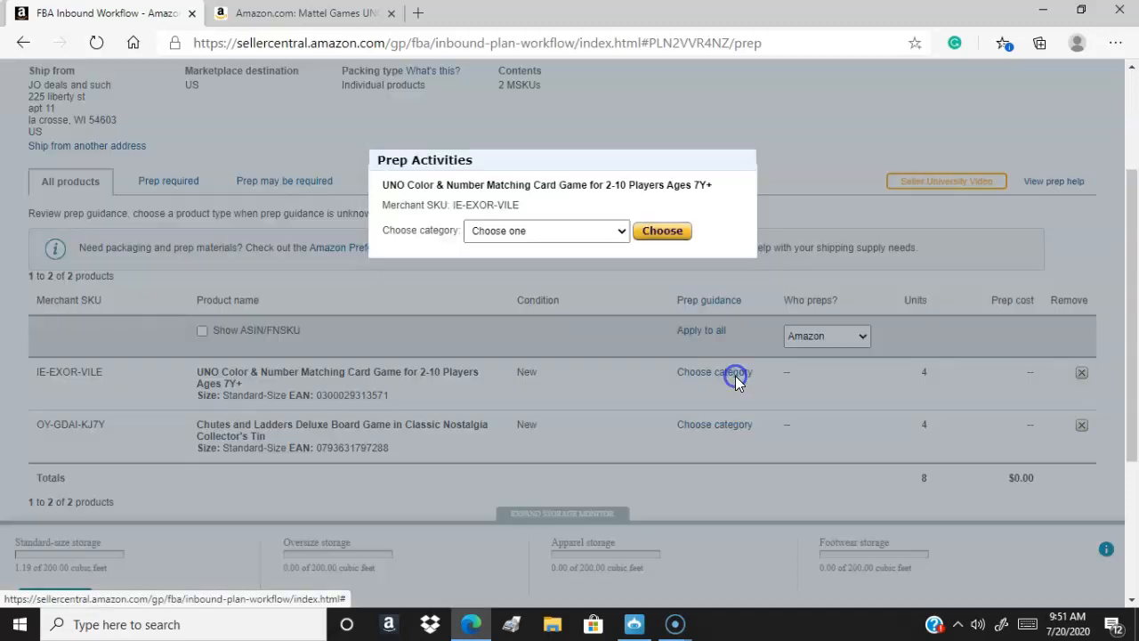
{"action": "left_click", "coordinate": [616, 229]}
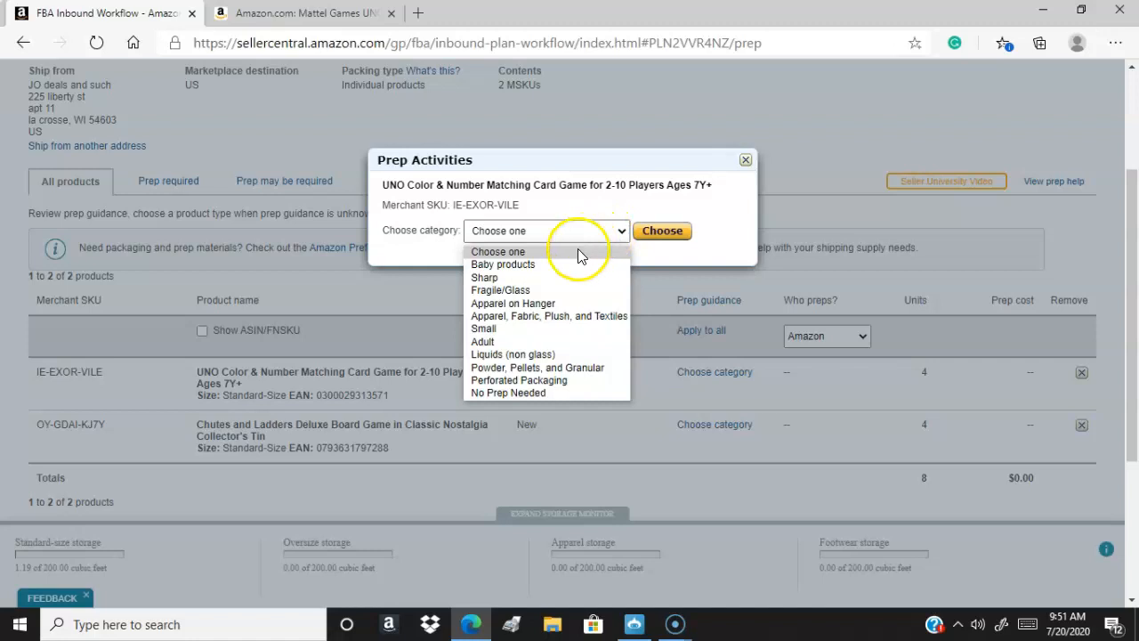
{"action": "left_click", "coordinate": [537, 396]}
{"action": "left_click", "coordinate": [660, 232]}
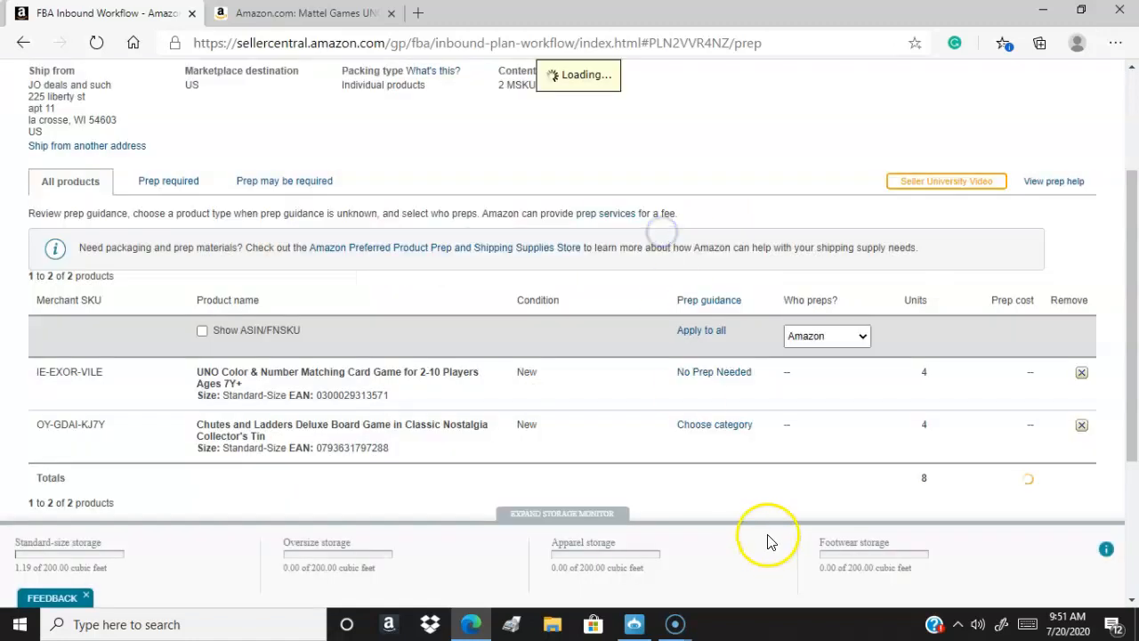
Assign No Prep Needed to the Chutes and Ladders board game and continue to Label Products.
{"action": "left_click", "coordinate": [743, 428]}
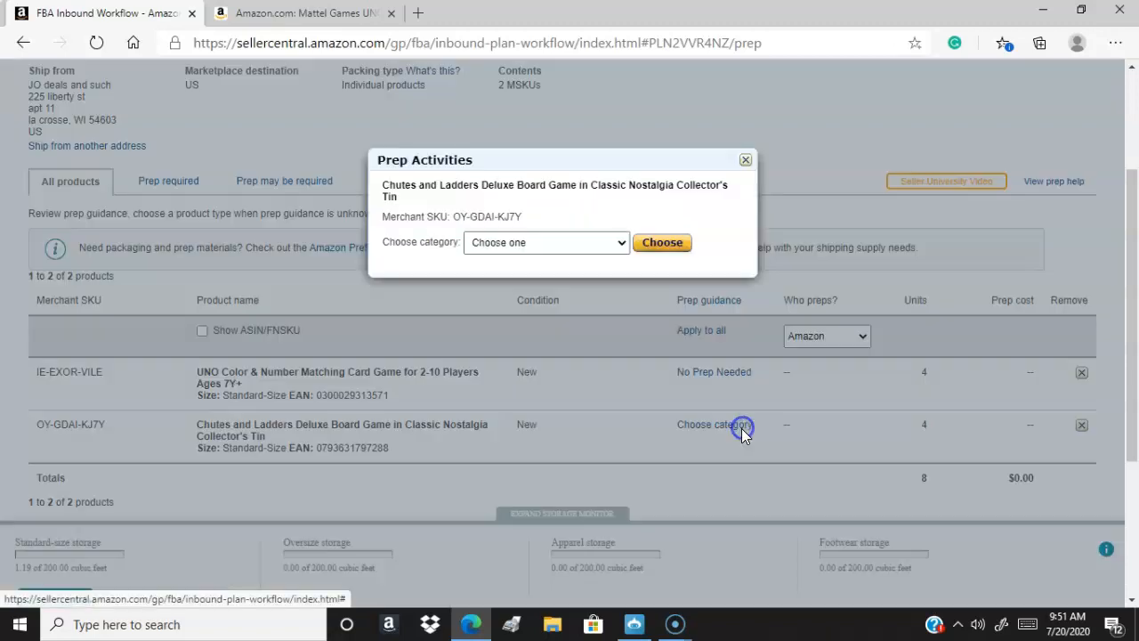
{"action": "left_click", "coordinate": [618, 246]}
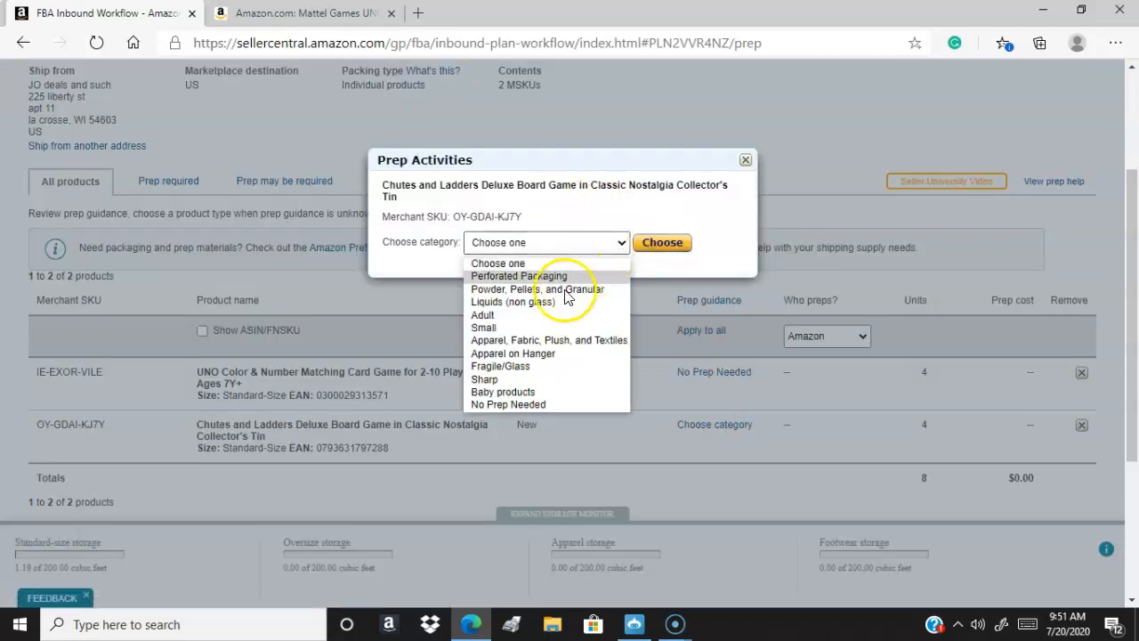
{"action": "left_click", "coordinate": [526, 406]}
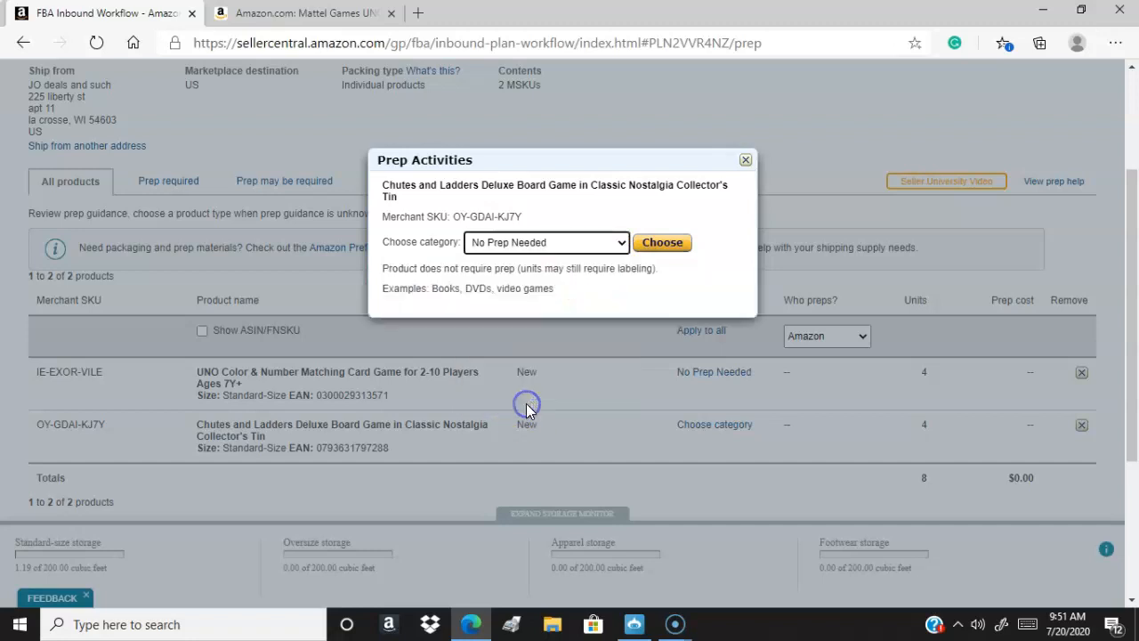
{"action": "left_click", "coordinate": [663, 243]}
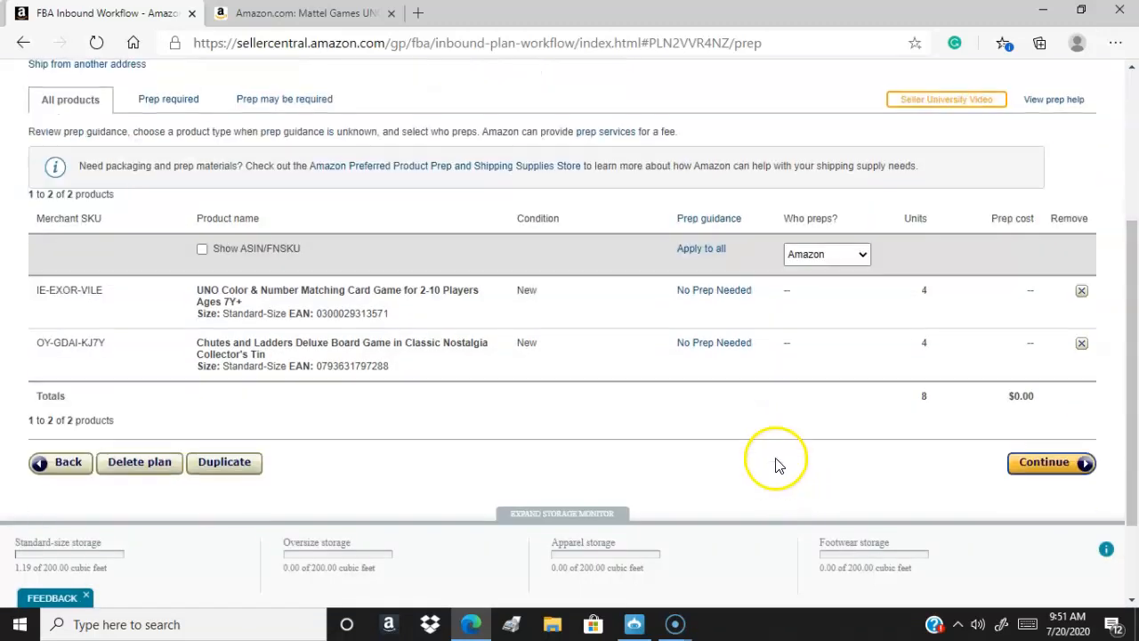
{"action": "scroll", "coordinate": [775, 463], "scroll_direction": "down", "scroll_amount": 3}
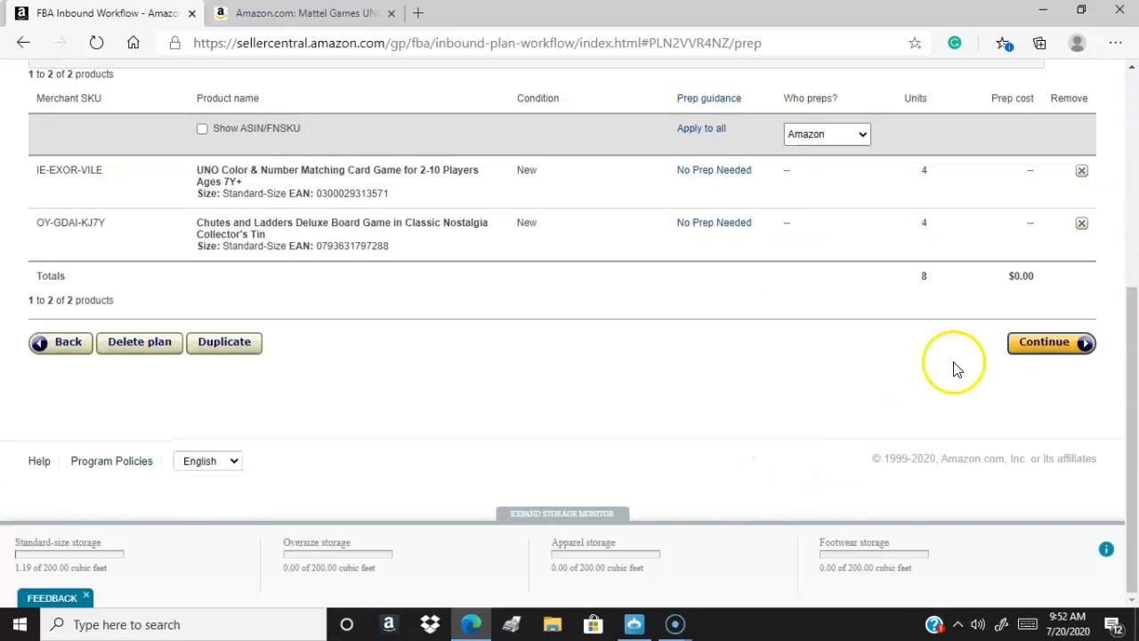
{"action": "left_click", "coordinate": [1038, 349]}
Have Amazon label all products in the plan and continue to Review Shipments.
{"action": "scroll", "coordinate": [712, 382], "scroll_direction": "down", "scroll_amount": 3}
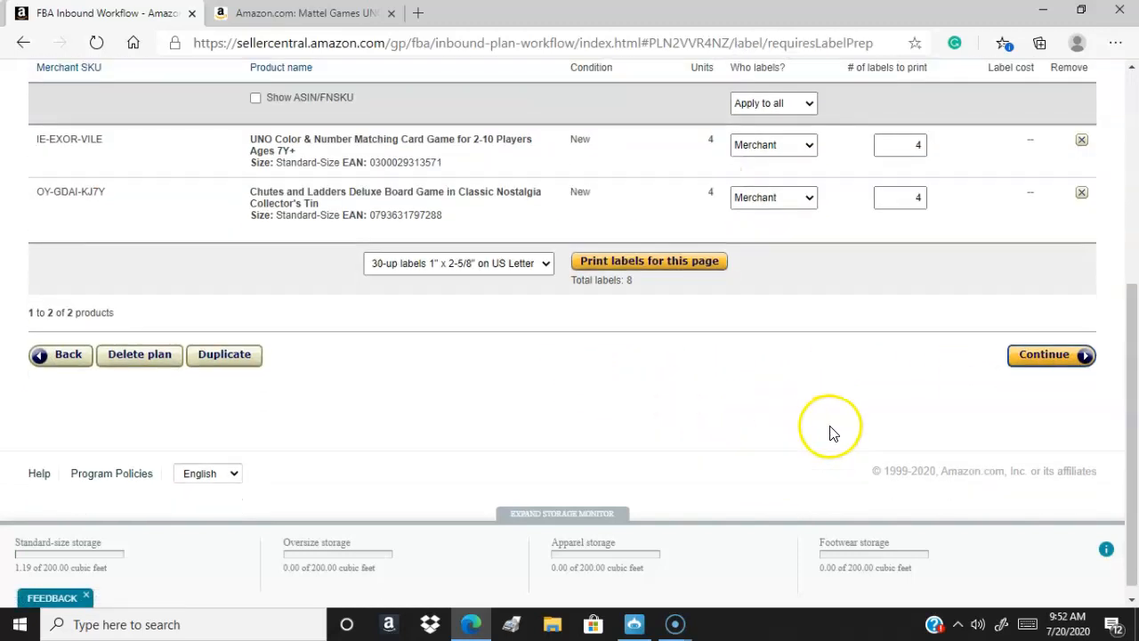
{"action": "scroll", "coordinate": [829, 432], "scroll_direction": "up", "scroll_amount": 1}
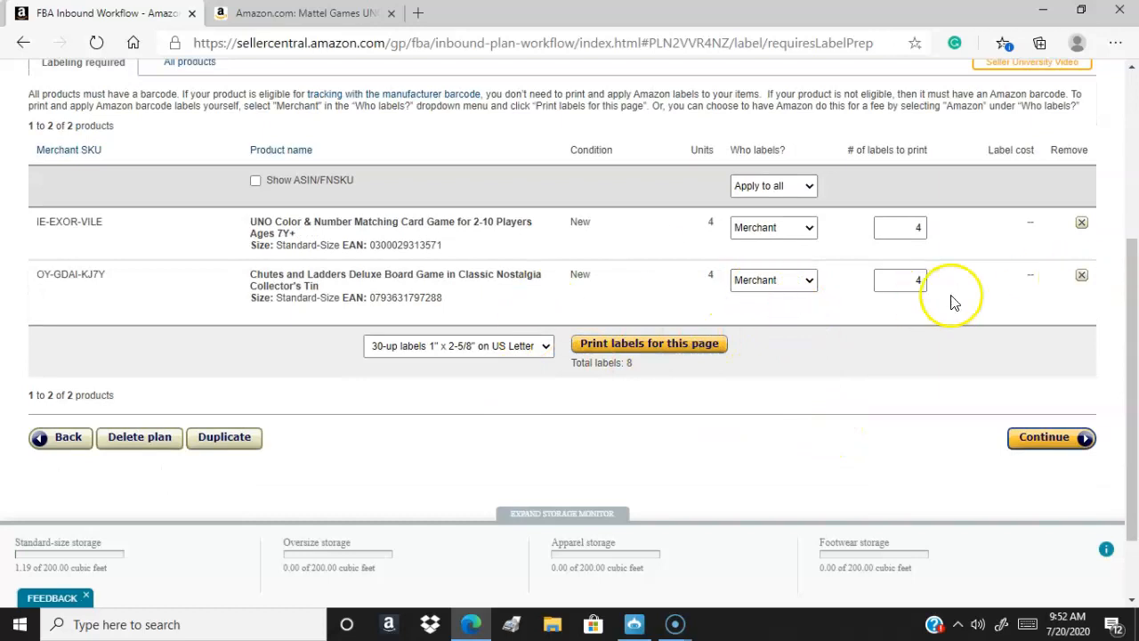
{"action": "left_click", "coordinate": [807, 193]}
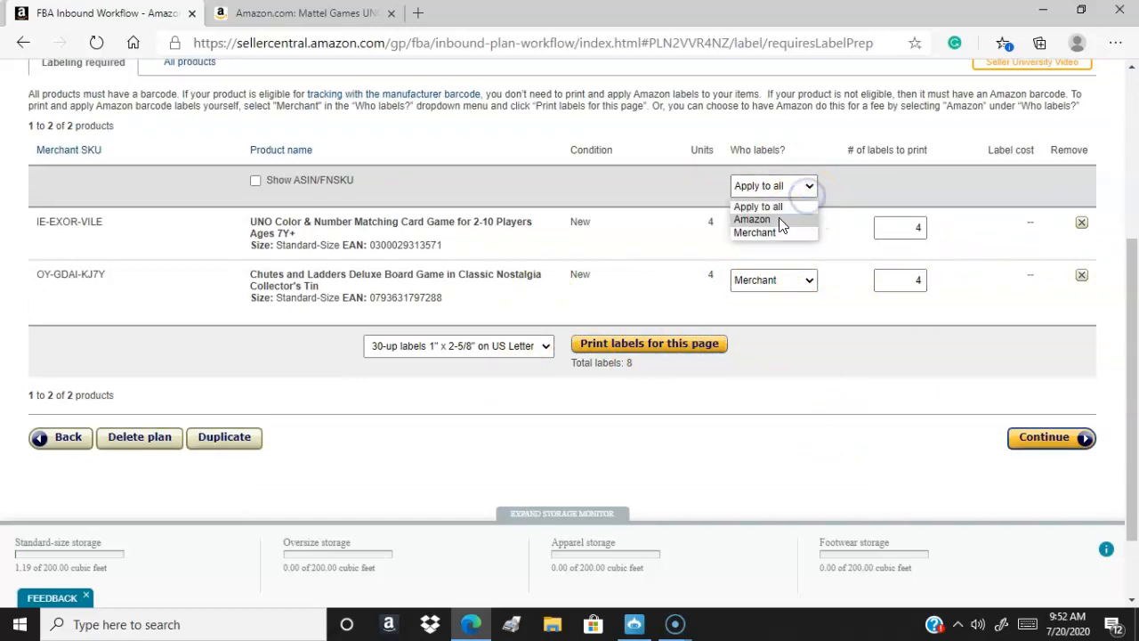
{"action": "left_click", "coordinate": [779, 220]}
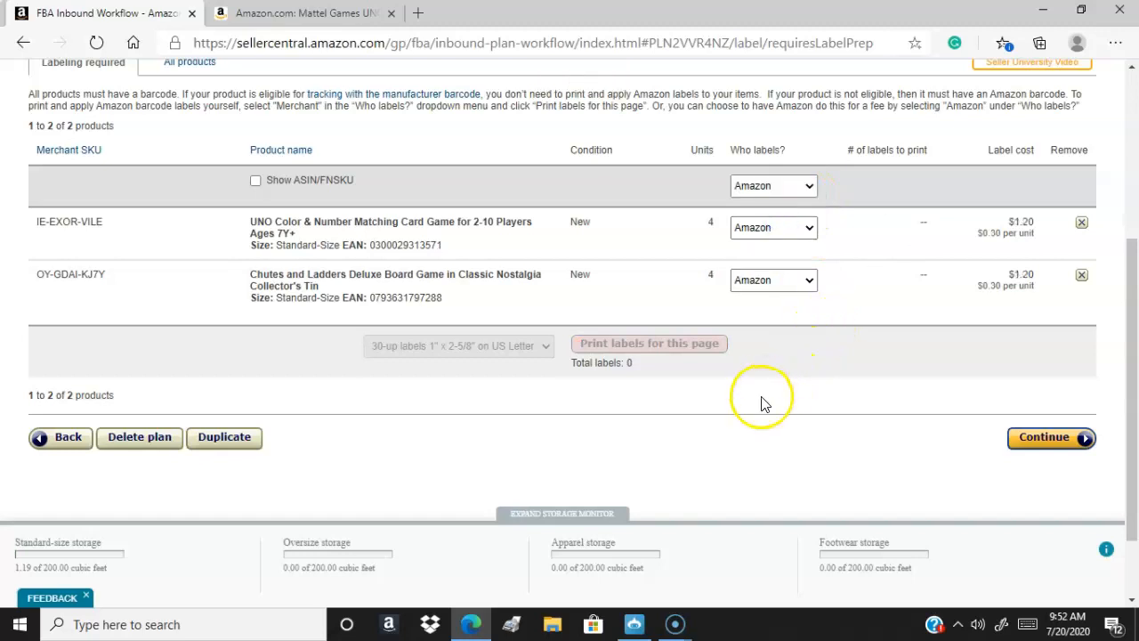
{"action": "left_click", "coordinate": [1034, 442]}
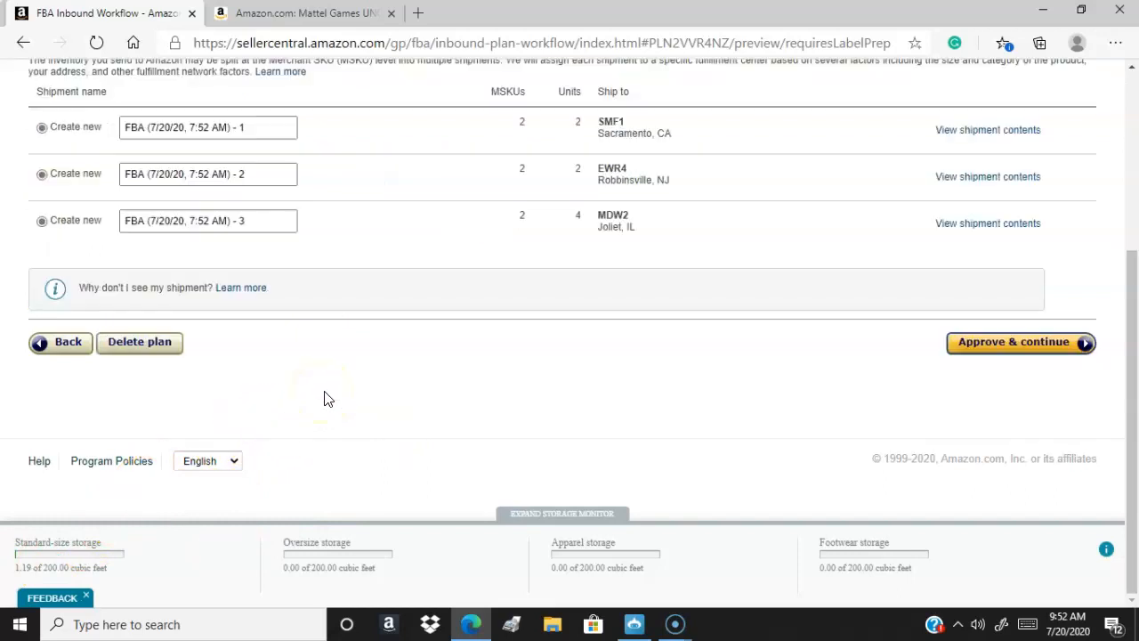
Review the estimated service fees and each proposed shipment's destination, products and unit quantities.
{"action": "scroll", "coordinate": [557, 389], "scroll_direction": "up", "scroll_amount": 2}
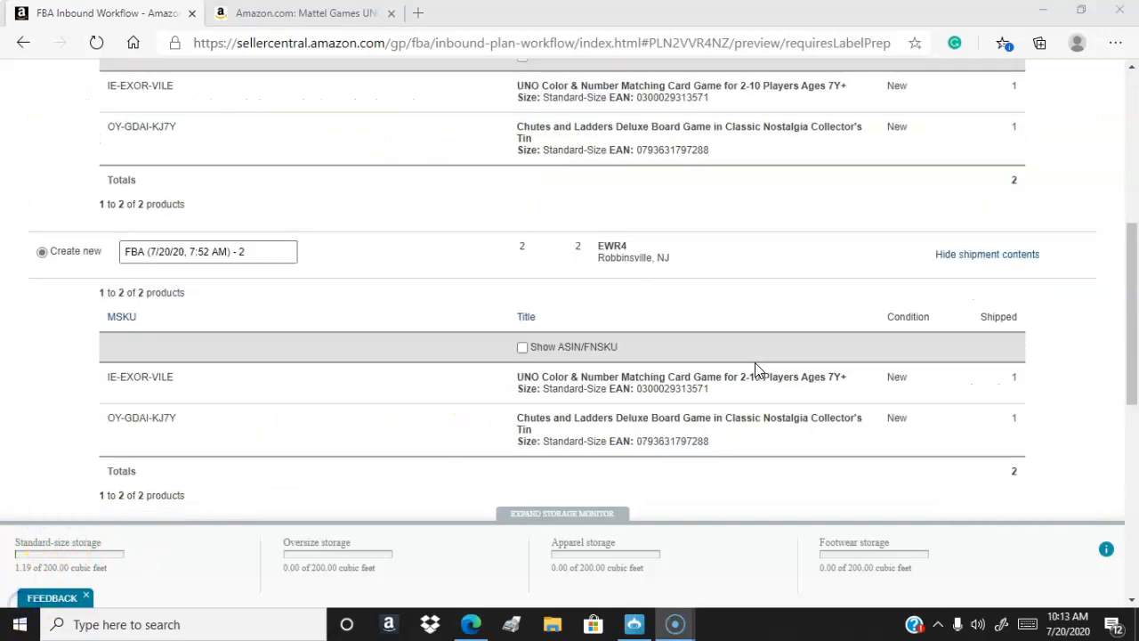
{"action": "scroll", "coordinate": [754, 367], "scroll_direction": "up", "scroll_amount": 5}
{"action": "scroll", "coordinate": [755, 368], "scroll_direction": "up", "scroll_amount": 2}
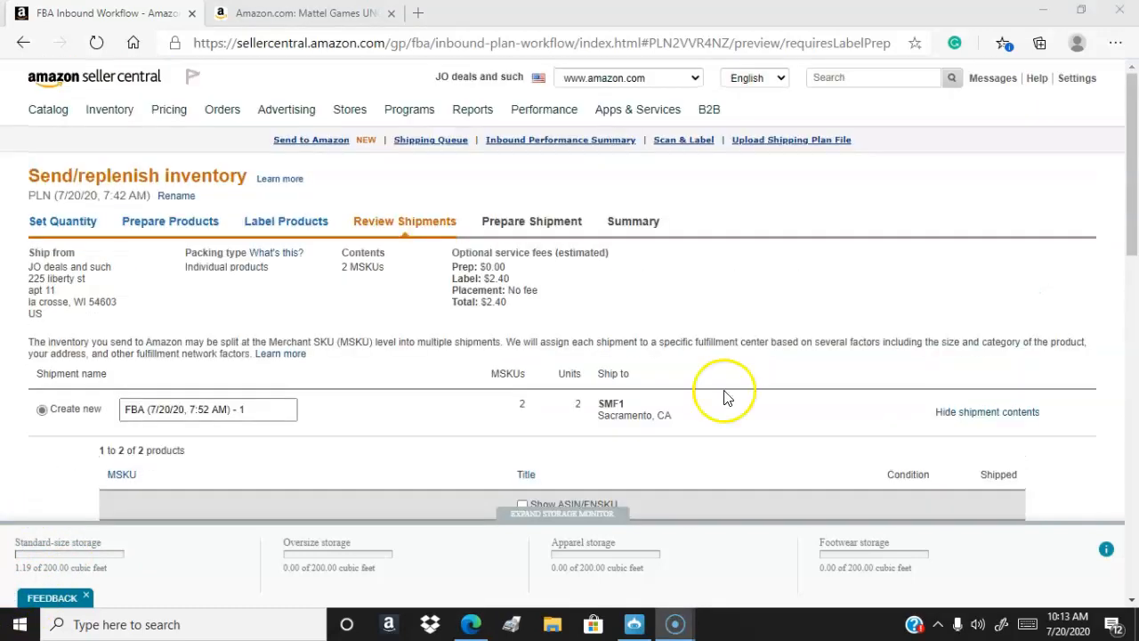
{"action": "scroll", "coordinate": [732, 404], "scroll_direction": "down", "scroll_amount": 2}
{"action": "scroll", "coordinate": [943, 108], "scroll_direction": "up", "scroll_amount": 2}
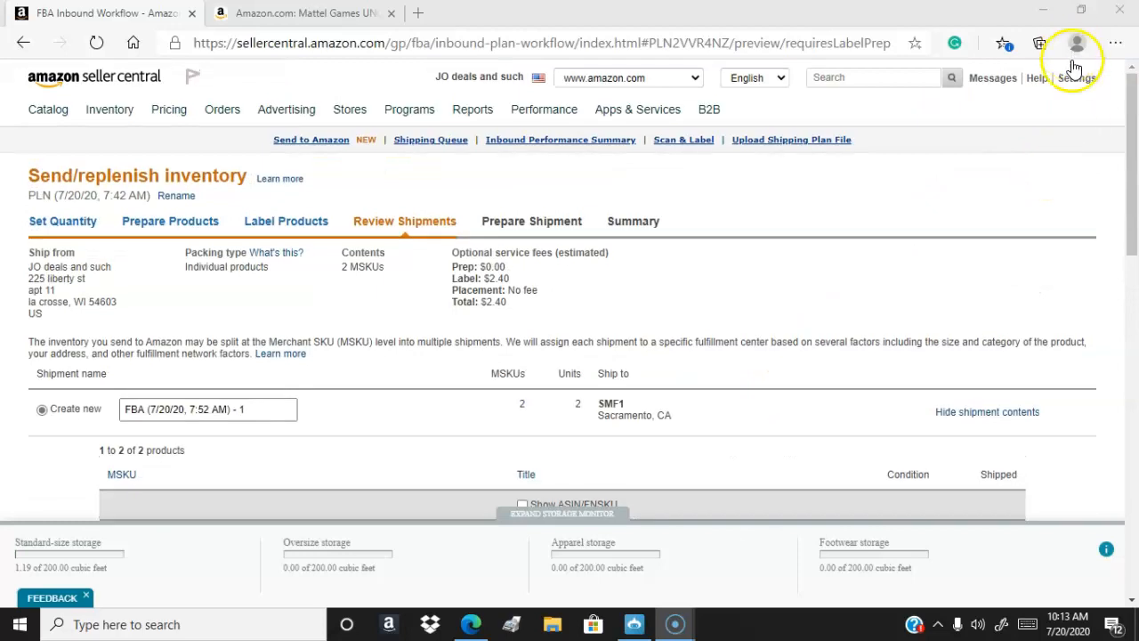
{"action": "mouse_move", "coordinate": [1079, 89]}
{"action": "scroll", "coordinate": [890, 338], "scroll_direction": "down", "scroll_amount": 4}
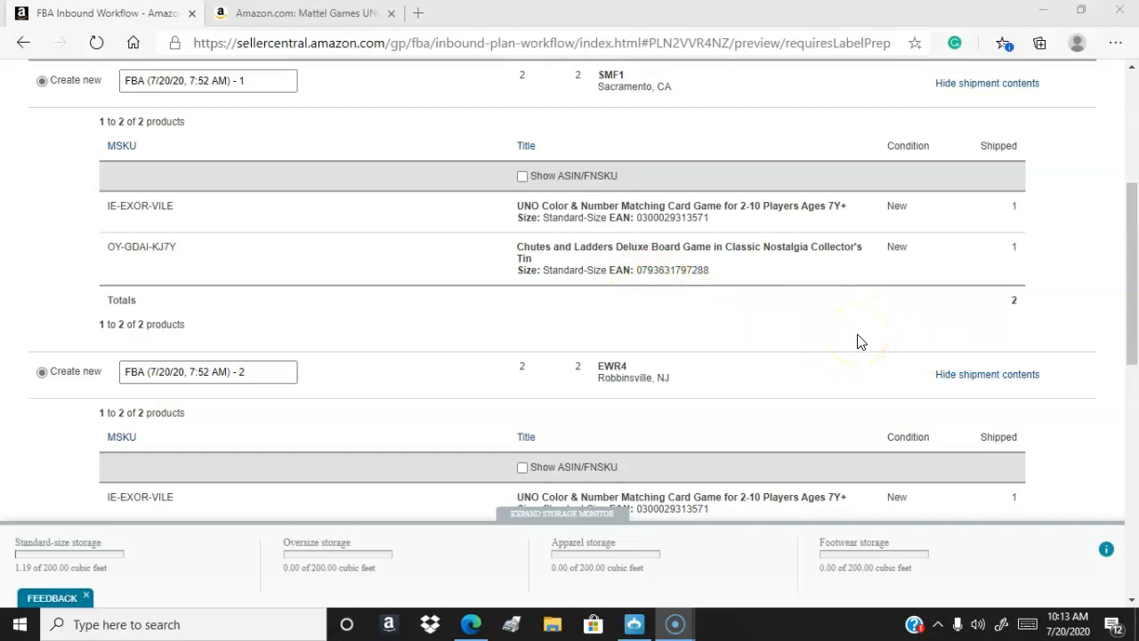
{"action": "scroll", "coordinate": [844, 353], "scroll_direction": "down", "scroll_amount": 5}
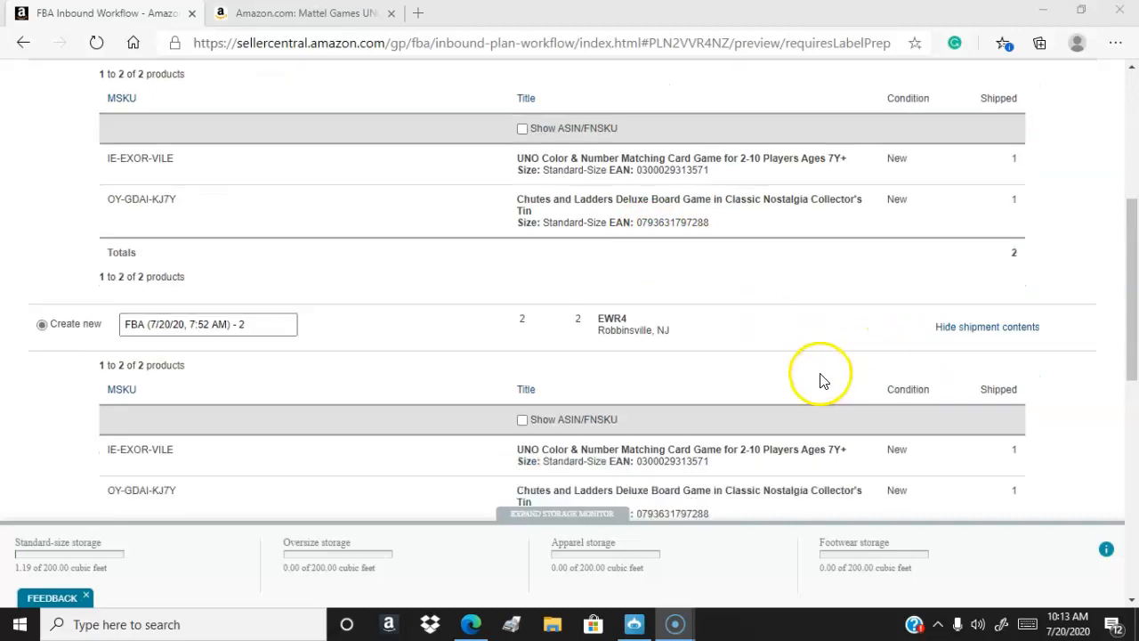
{"action": "scroll", "coordinate": [828, 401], "scroll_direction": "down", "scroll_amount": 3}
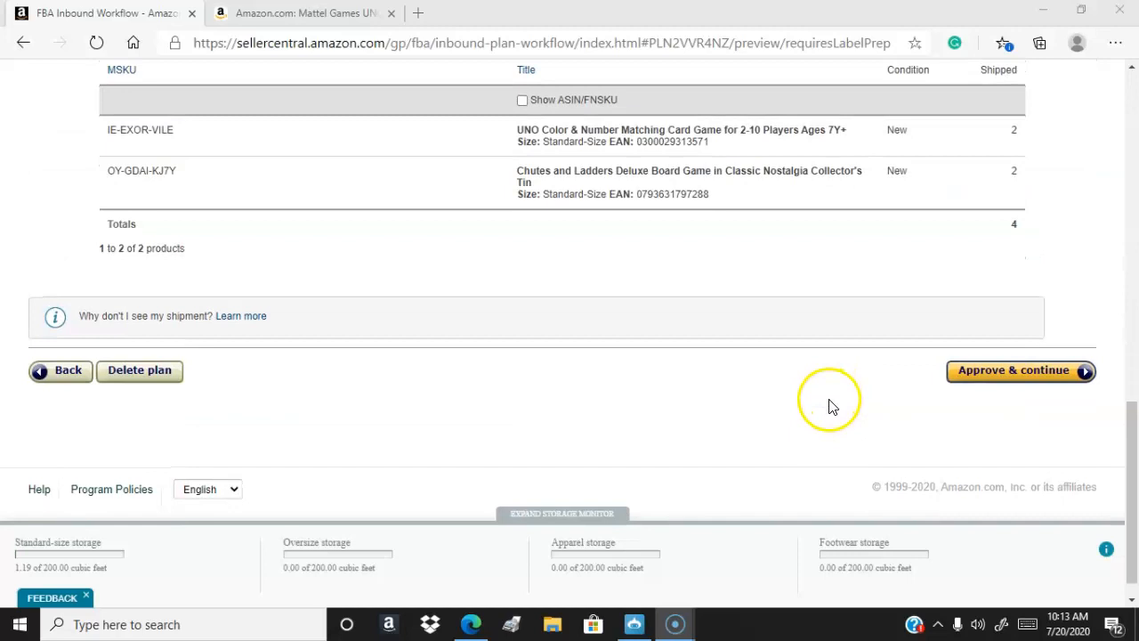
{"action": "scroll", "coordinate": [844, 414], "scroll_direction": "up", "scroll_amount": 1}
{"action": "scroll", "coordinate": [844, 414], "scroll_direction": "up", "scroll_amount": 10}
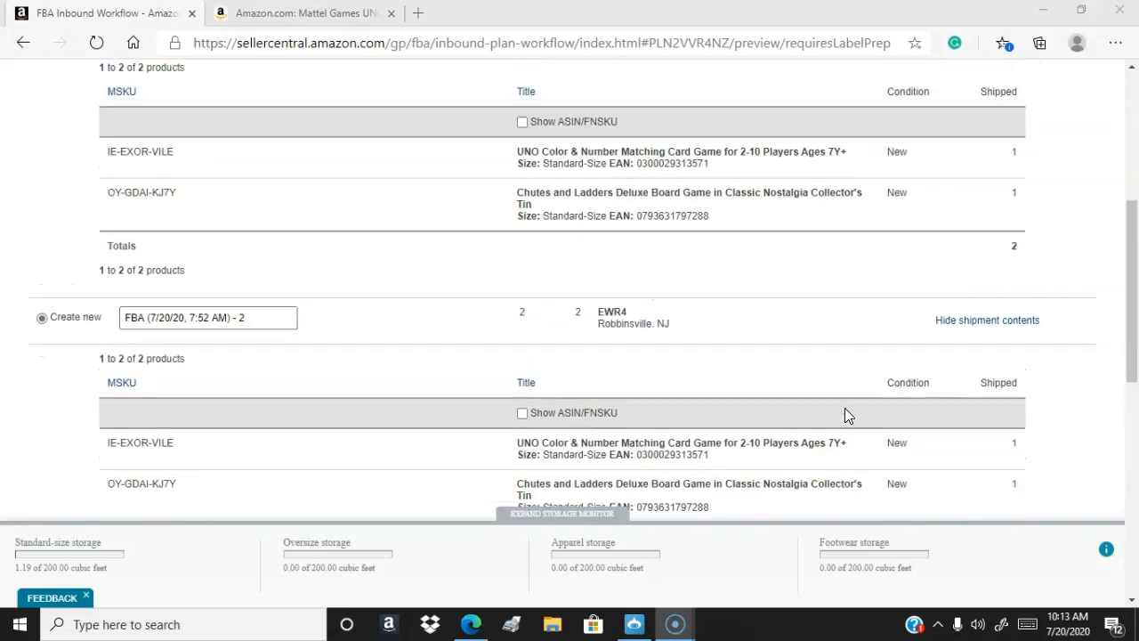
{"action": "scroll", "coordinate": [860, 392], "scroll_direction": "down", "scroll_amount": 8}
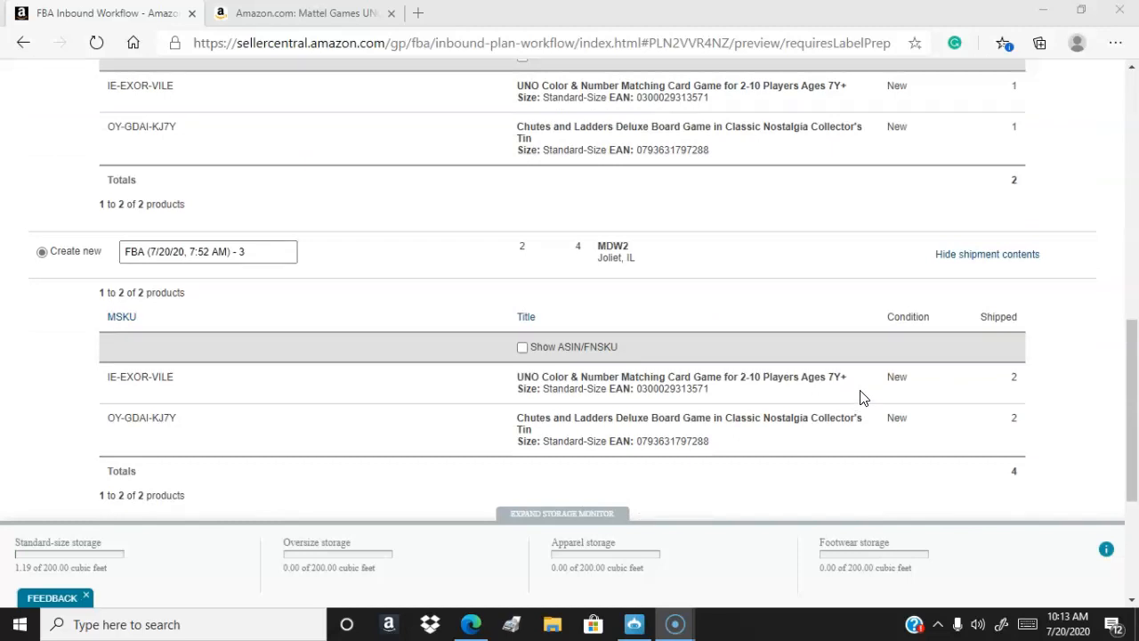
{"action": "scroll", "coordinate": [923, 425], "scroll_direction": "down", "scroll_amount": 3}
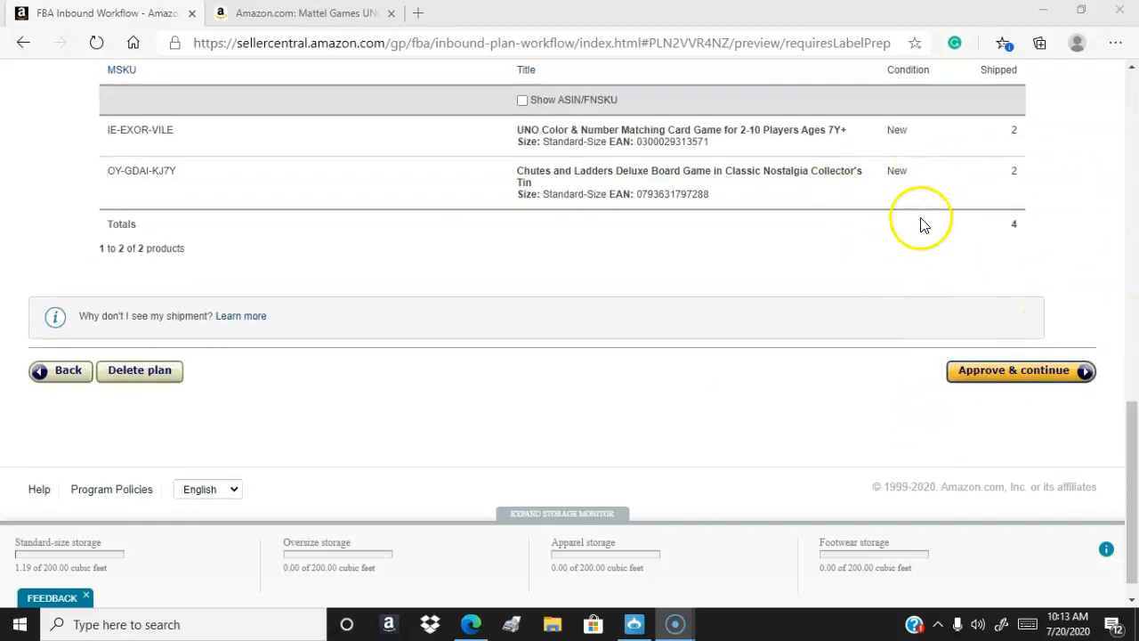
Recheck the three proposed shipments, approve the plan and continue to View Shipments.
{"action": "scroll", "coordinate": [1057, 296], "scroll_direction": "up", "scroll_amount": 4}
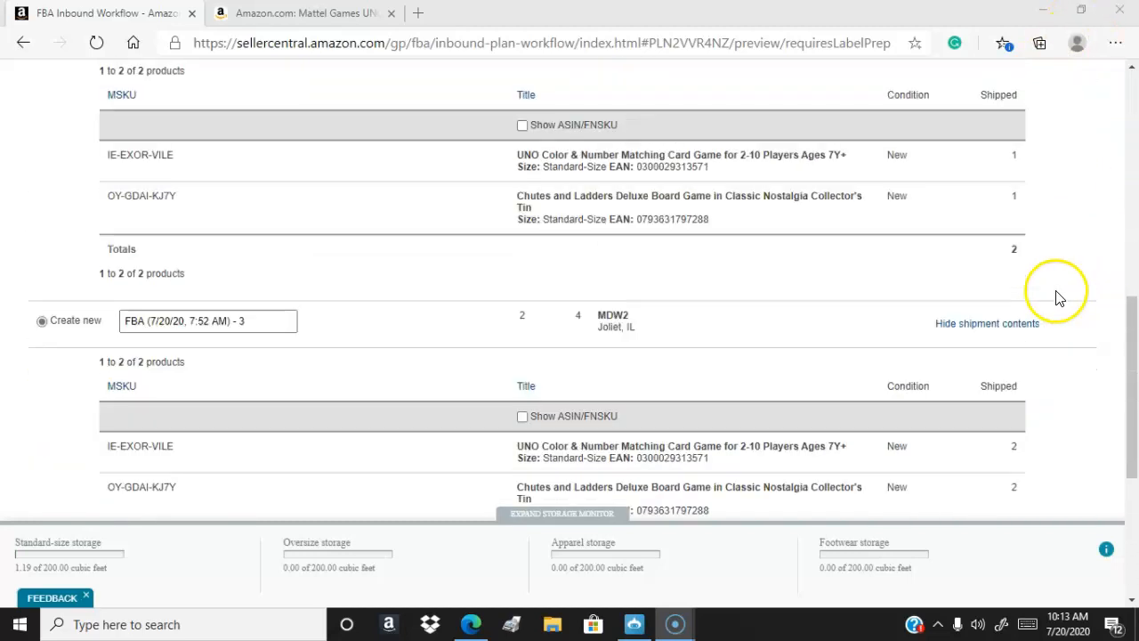
{"action": "scroll", "coordinate": [1056, 295], "scroll_direction": "up", "scroll_amount": 7}
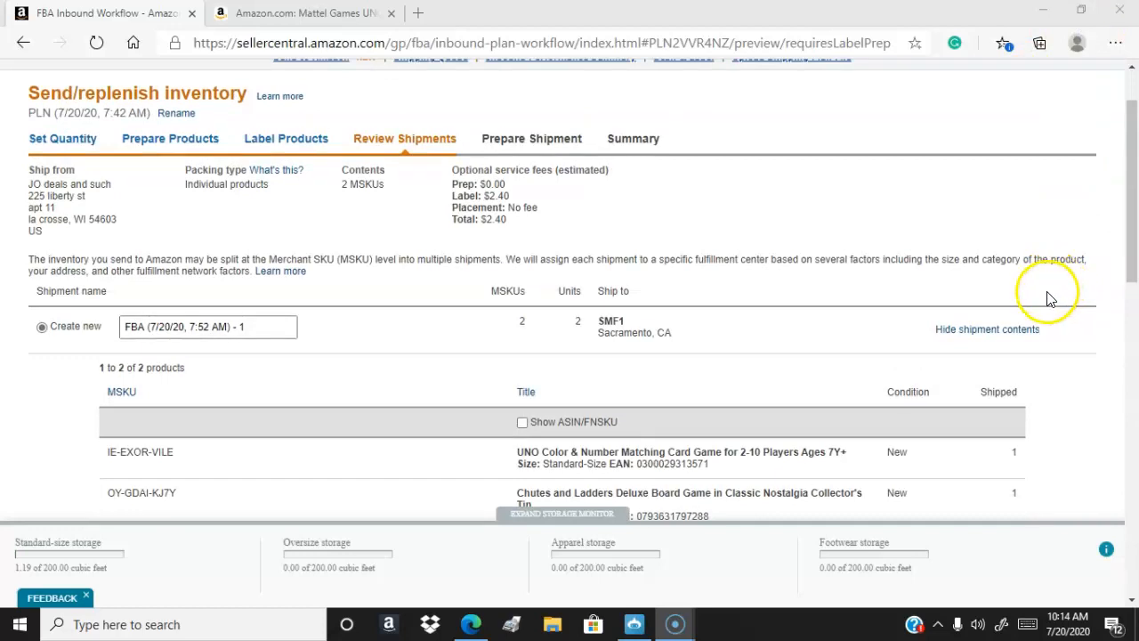
{"action": "scroll", "coordinate": [1048, 298], "scroll_direction": "down", "scroll_amount": 12}
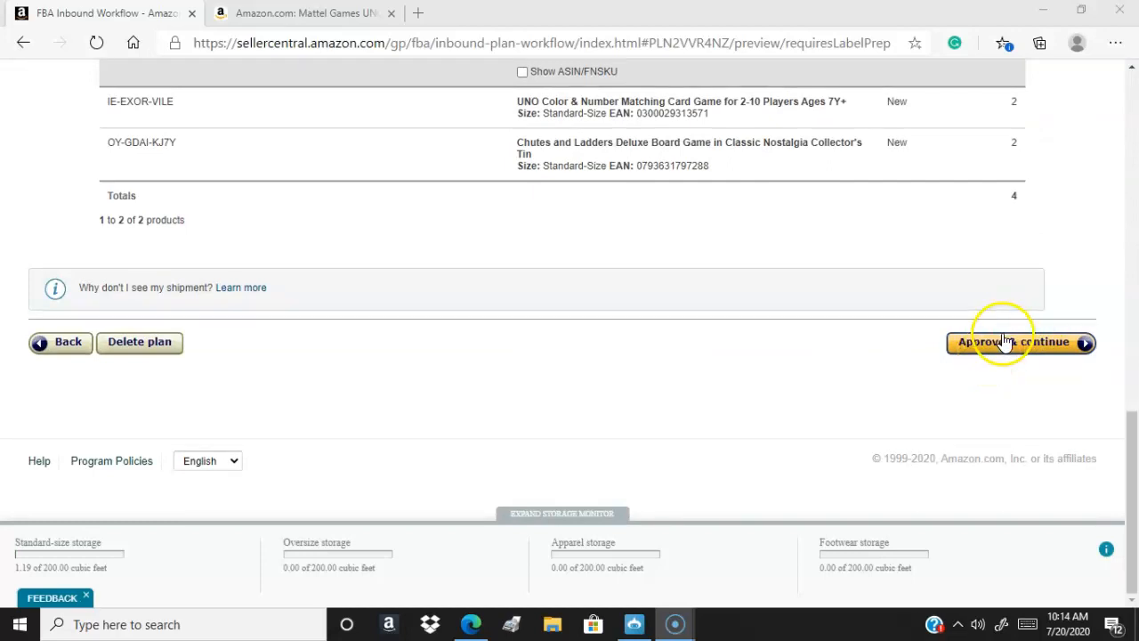
{"action": "left_click", "coordinate": [1000, 345]}
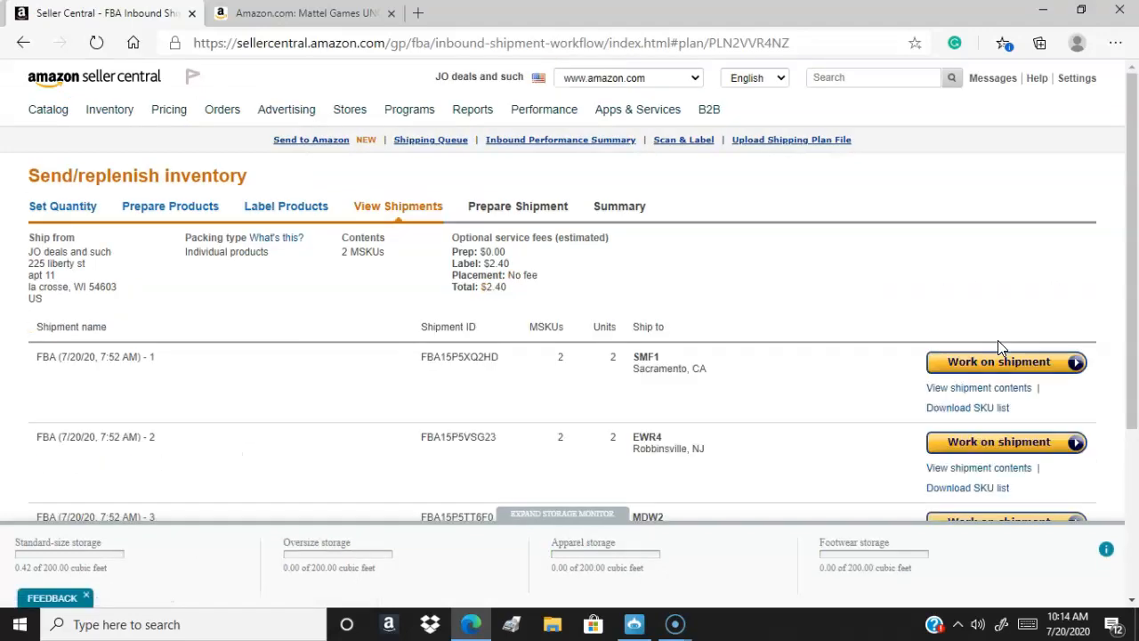
Start working on the first shipment, bound for the SMF1 fulfillment center in Sacramento, CA.
{"action": "scroll", "coordinate": [837, 382], "scroll_direction": "down", "scroll_amount": 5}
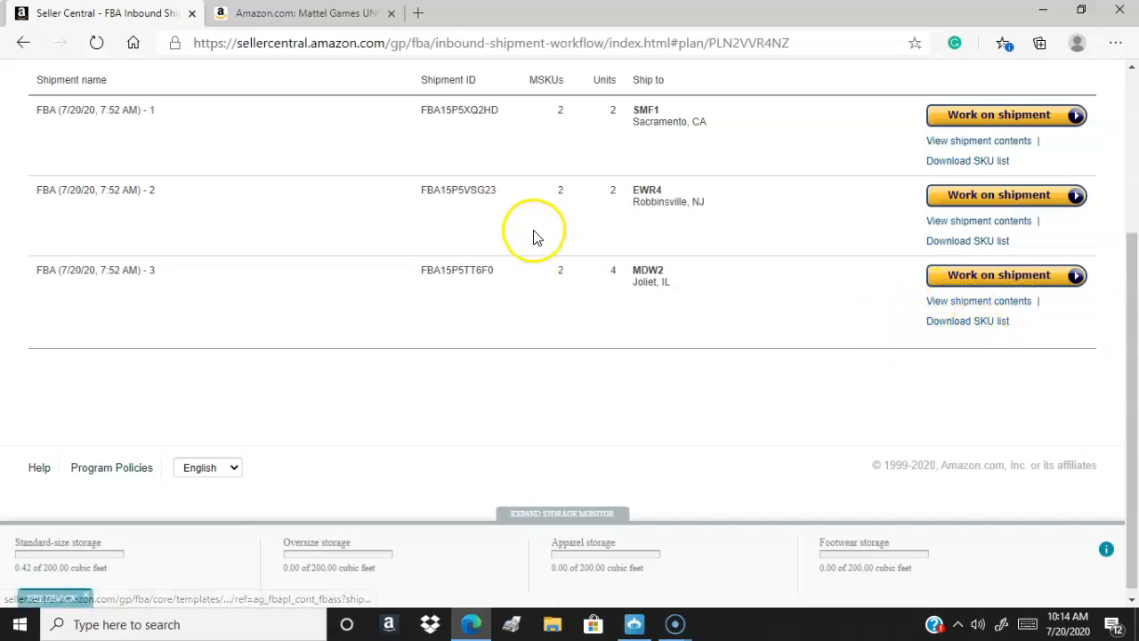
{"action": "scroll", "coordinate": [920, 348], "scroll_direction": "up", "scroll_amount": 3}
{"action": "left_click", "coordinate": [985, 366]}
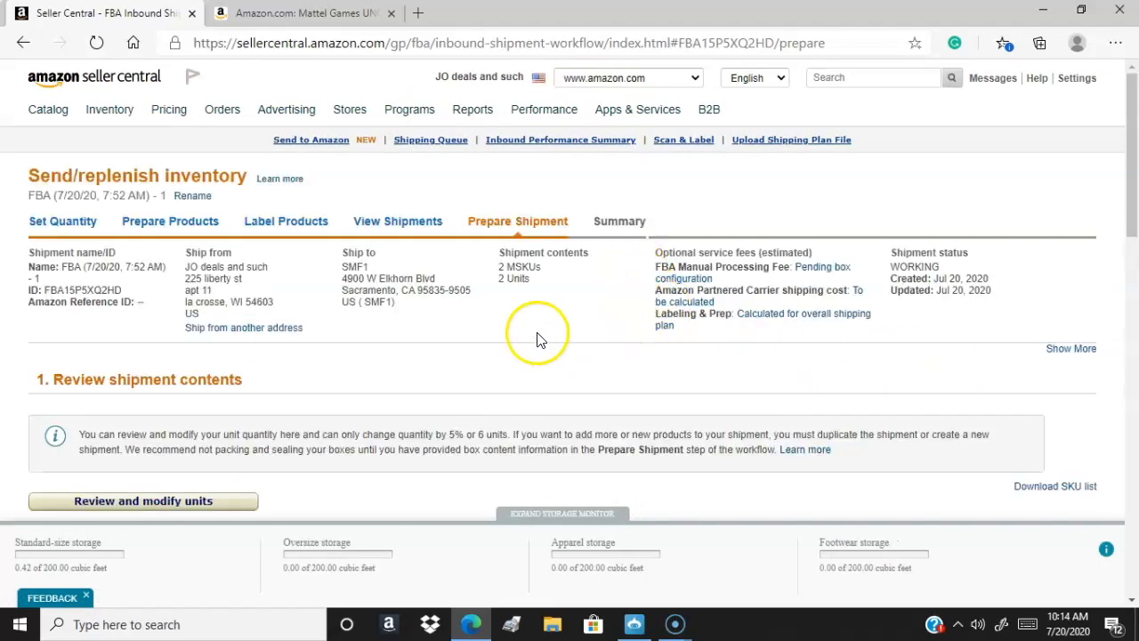
Set the shipment packing option for the Sacramento shipment to Everything in one box.
{"action": "scroll", "coordinate": [543, 337], "scroll_direction": "down", "scroll_amount": 4}
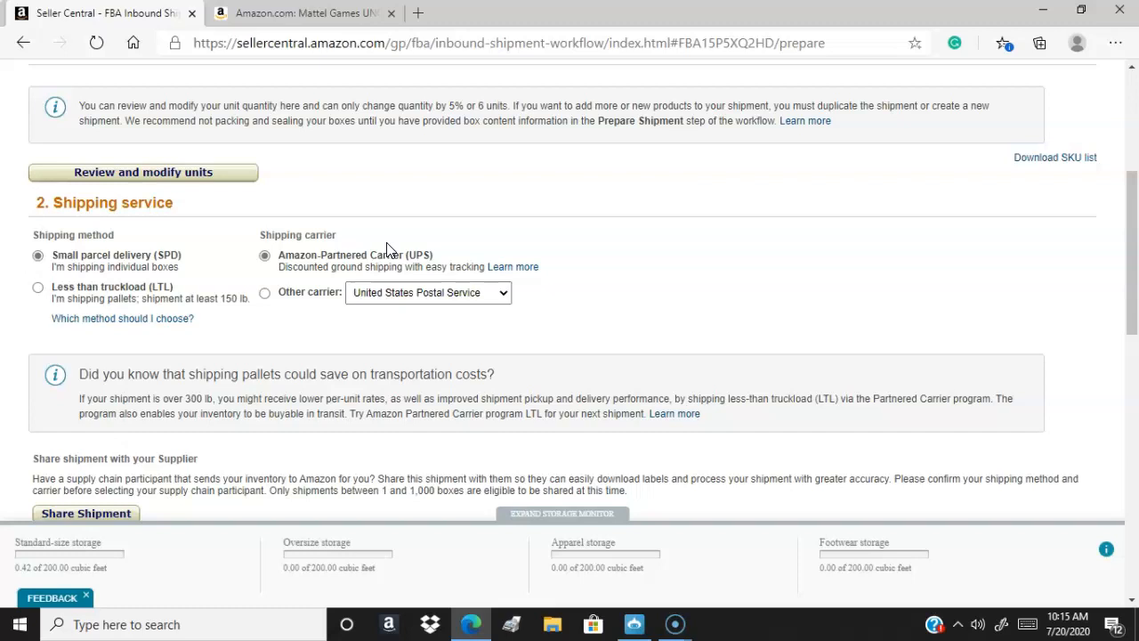
{"action": "scroll", "coordinate": [424, 211], "scroll_direction": "down", "scroll_amount": 3}
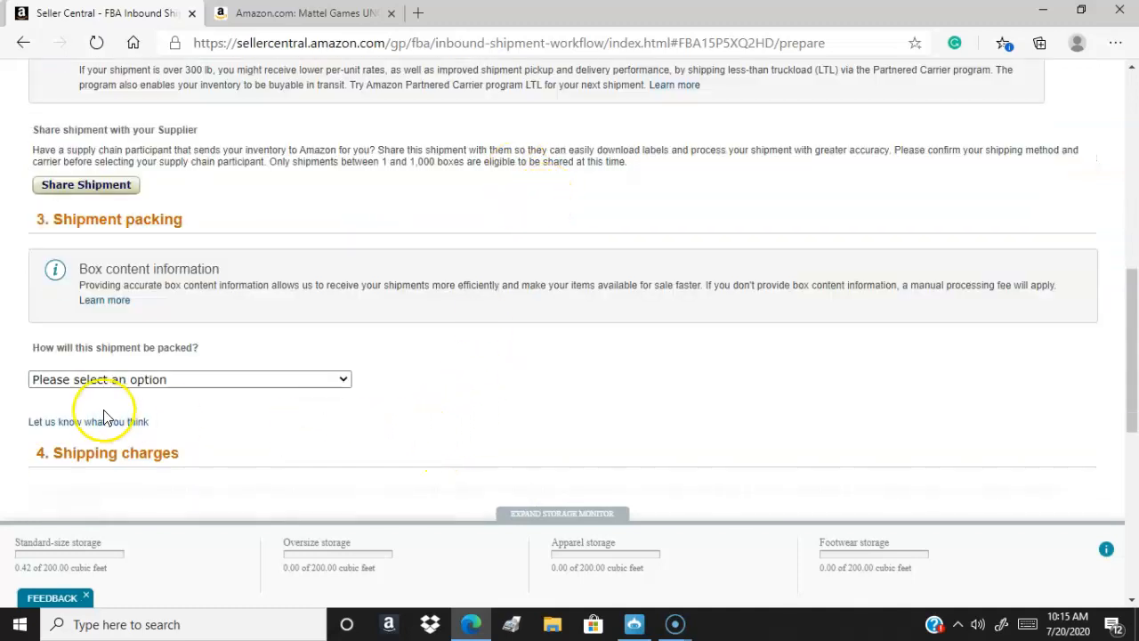
{"action": "left_click", "coordinate": [338, 383]}
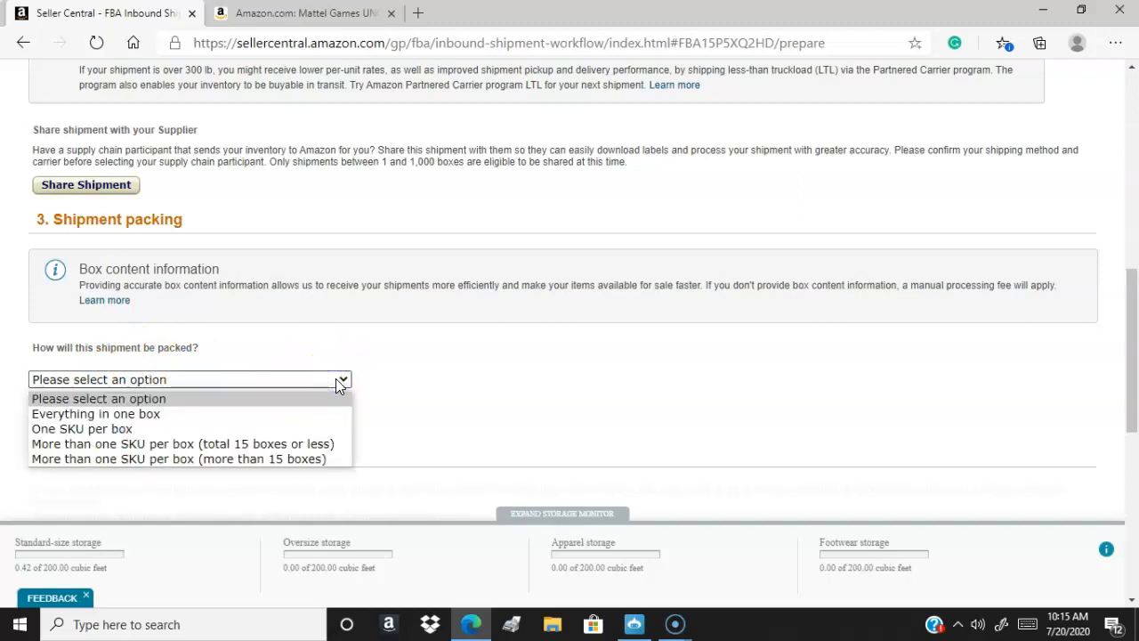
{"action": "left_click", "coordinate": [237, 411]}
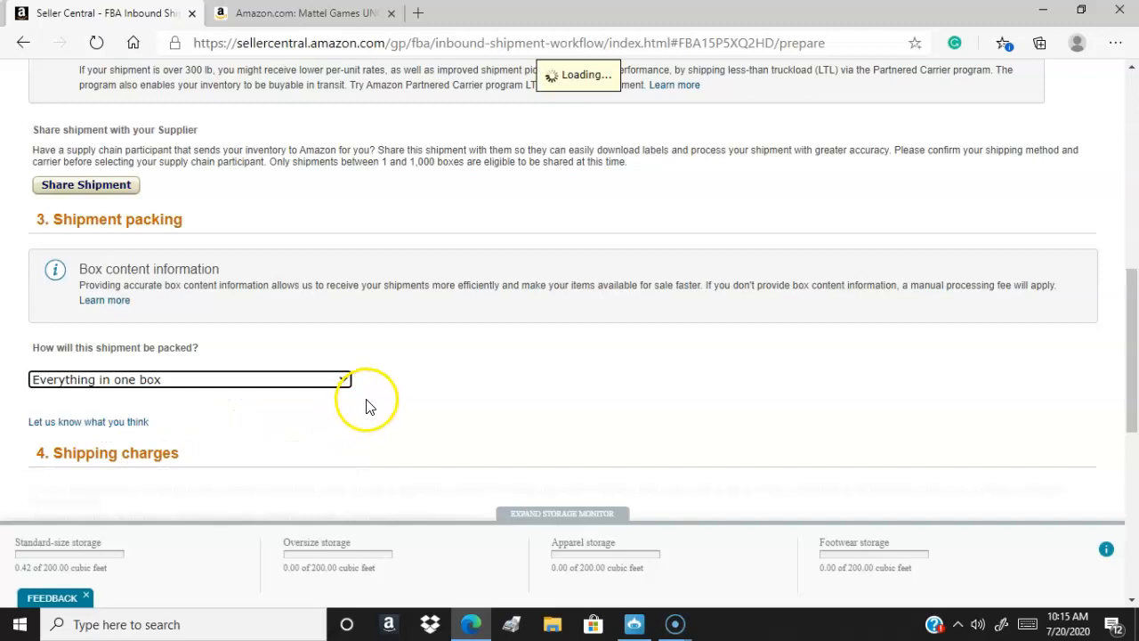
Enter a box weight of 2 lb and box dimensions of 12 x 12 x 12 in, and confirm the box information.
{"action": "scroll", "coordinate": [382, 407], "scroll_direction": "down", "scroll_amount": 3}
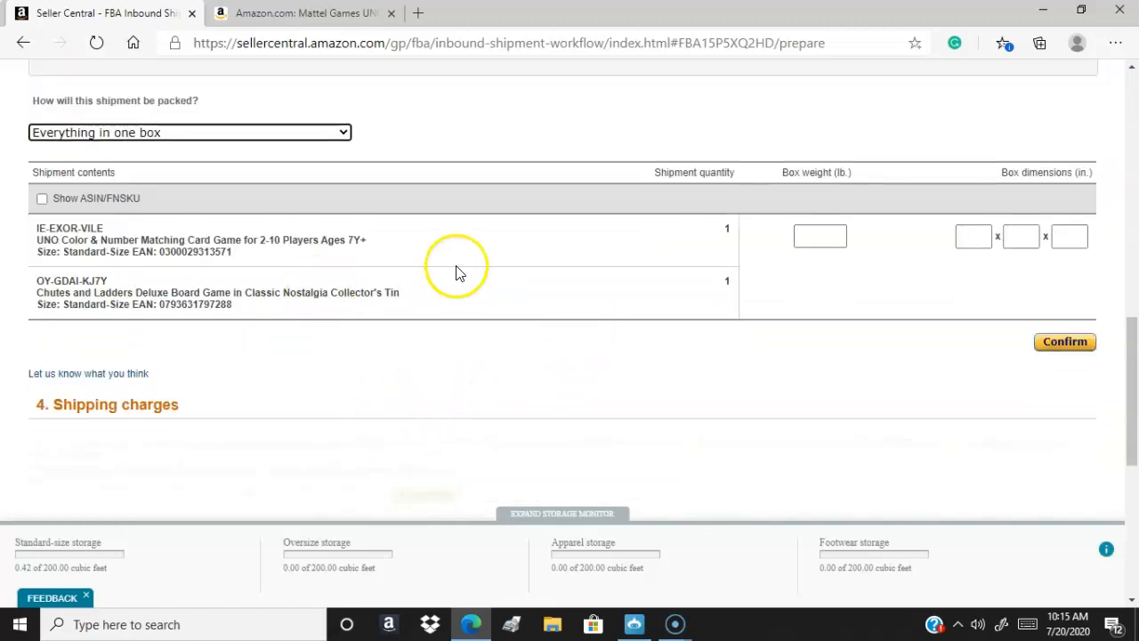
{"action": "left_click", "coordinate": [830, 239]}
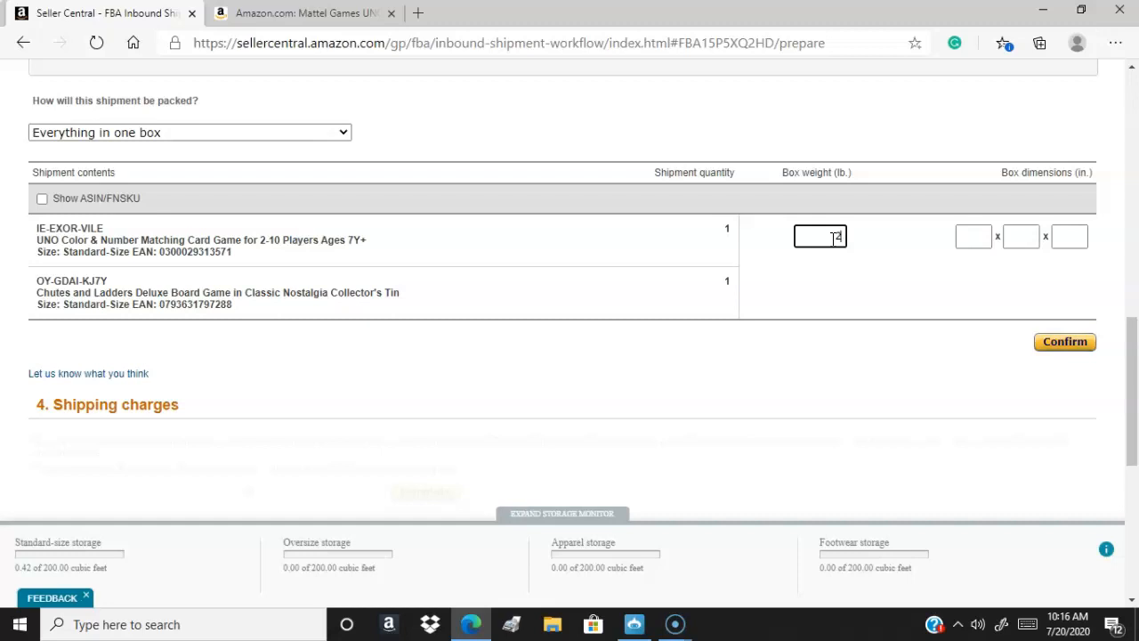
{"action": "scroll", "coordinate": [828, 285], "scroll_direction": "down", "scroll_amount": 3}
{"action": "scroll", "coordinate": [890, 301], "scroll_direction": "up", "scroll_amount": 2}
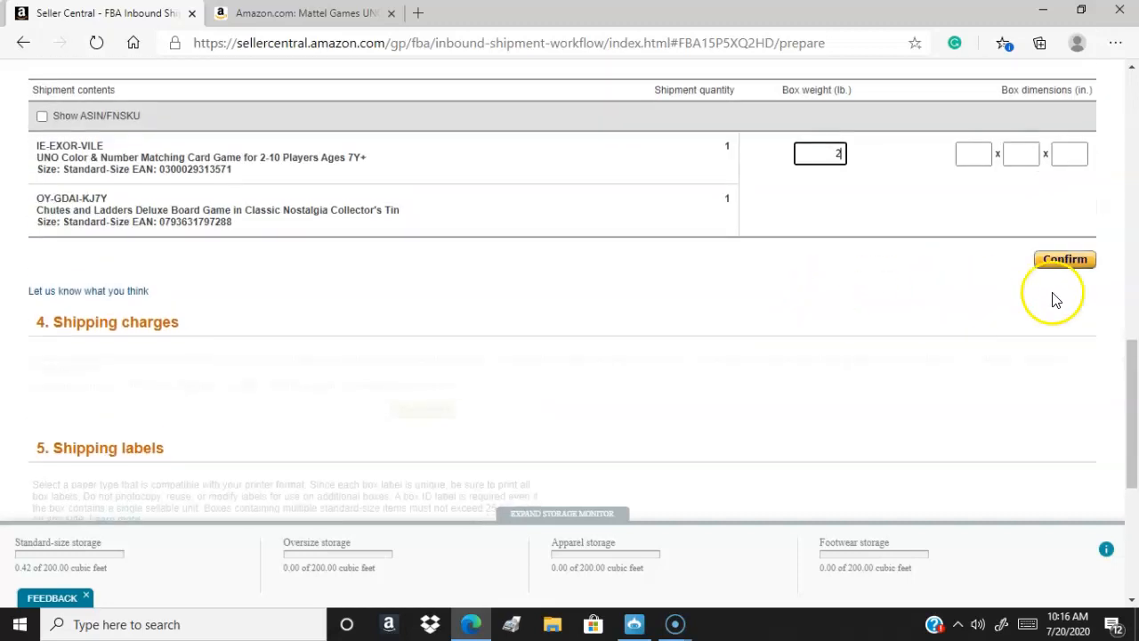
{"action": "scroll", "coordinate": [965, 307], "scroll_direction": "up", "scroll_amount": 10}
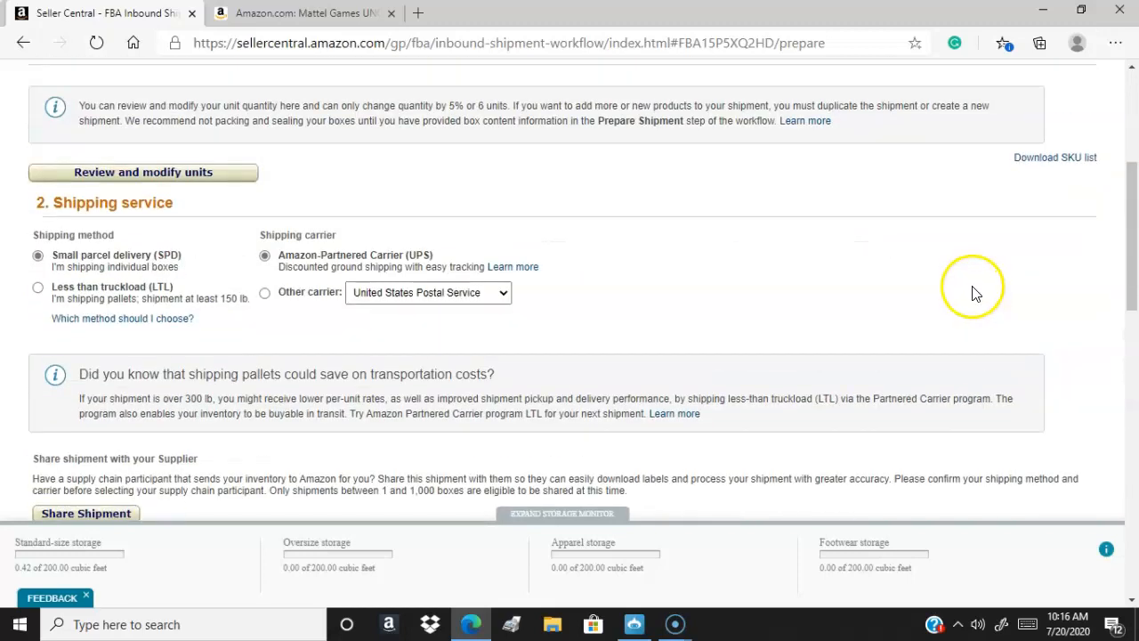
{"action": "scroll", "coordinate": [372, 428], "scroll_direction": "down", "scroll_amount": 2}
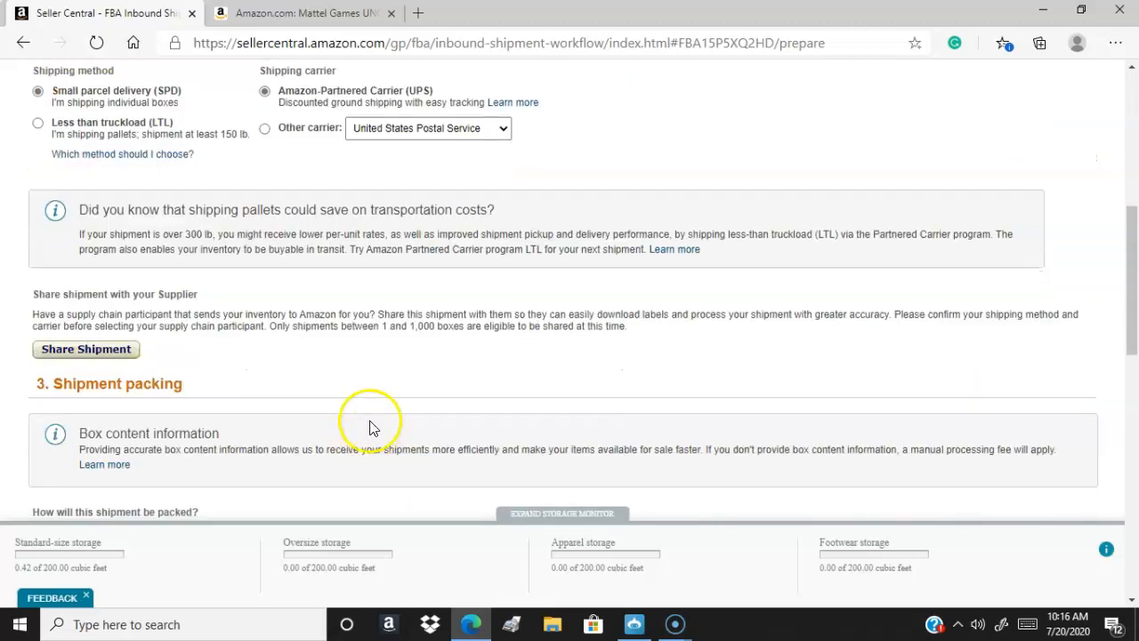
{"action": "scroll", "coordinate": [223, 445], "scroll_direction": "down", "scroll_amount": 2}
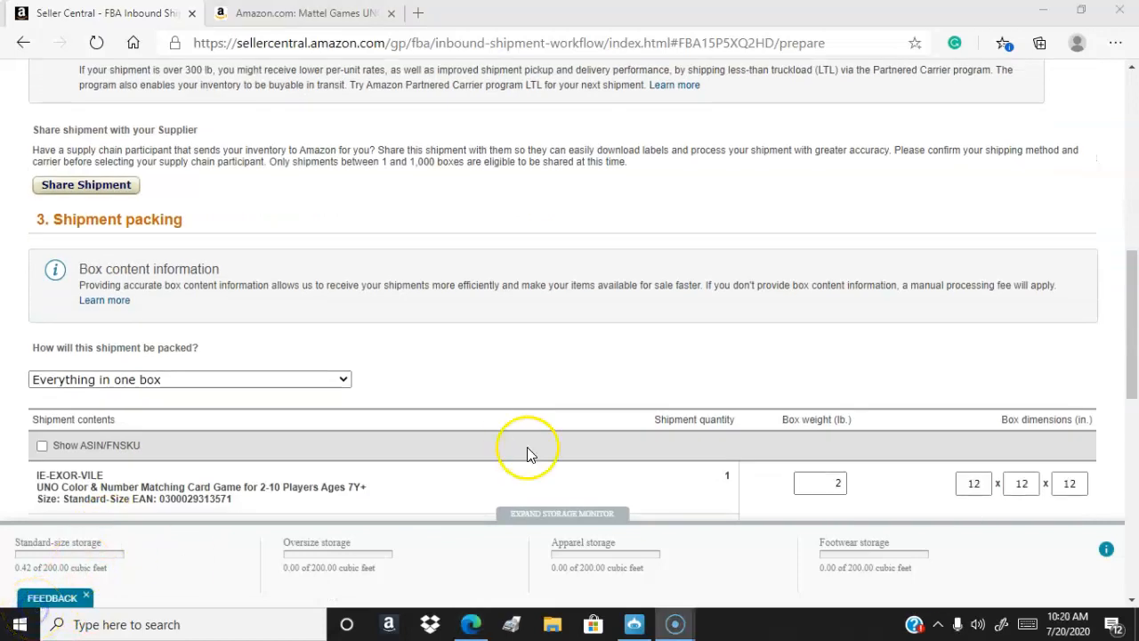
{"action": "scroll", "coordinate": [590, 417], "scroll_direction": "down", "scroll_amount": 3}
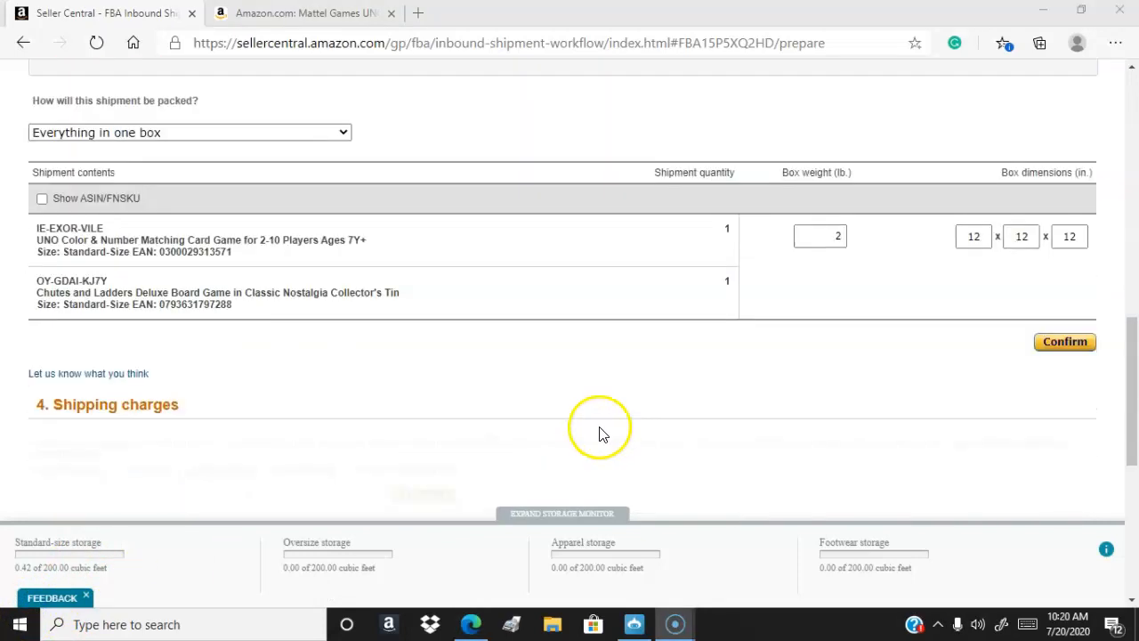
{"action": "left_click", "coordinate": [1057, 345]}
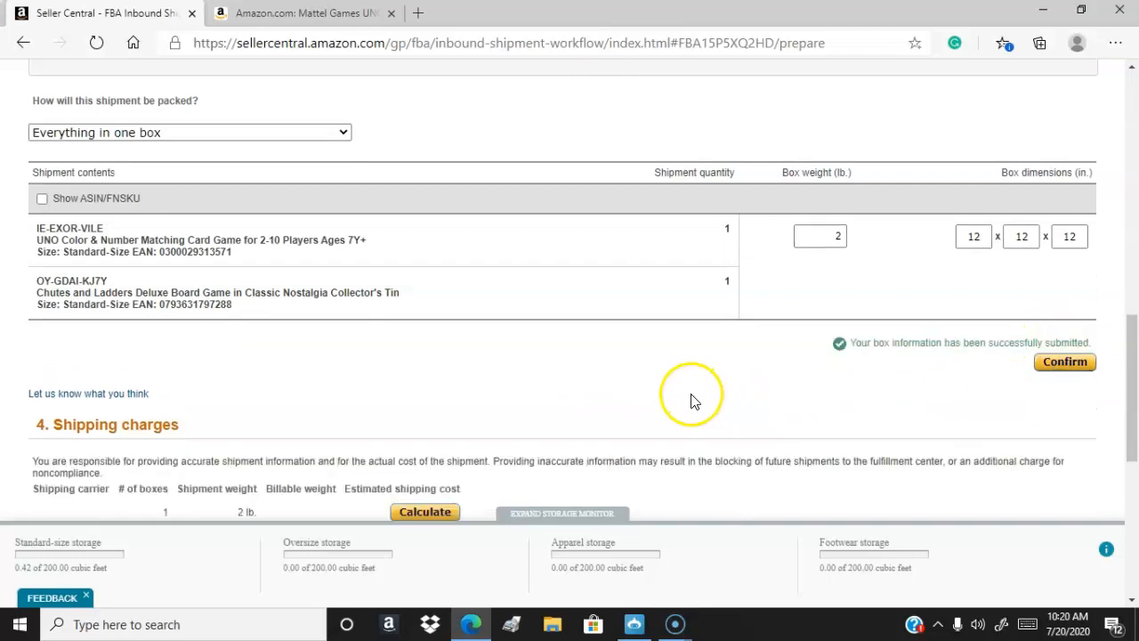
Calculate the shipping charges and accept them with agreement to the Amazon Partnered Carrier Terms and Conditions.
{"action": "scroll", "coordinate": [559, 394], "scroll_direction": "down", "scroll_amount": 2}
{"action": "left_click", "coordinate": [418, 359]}
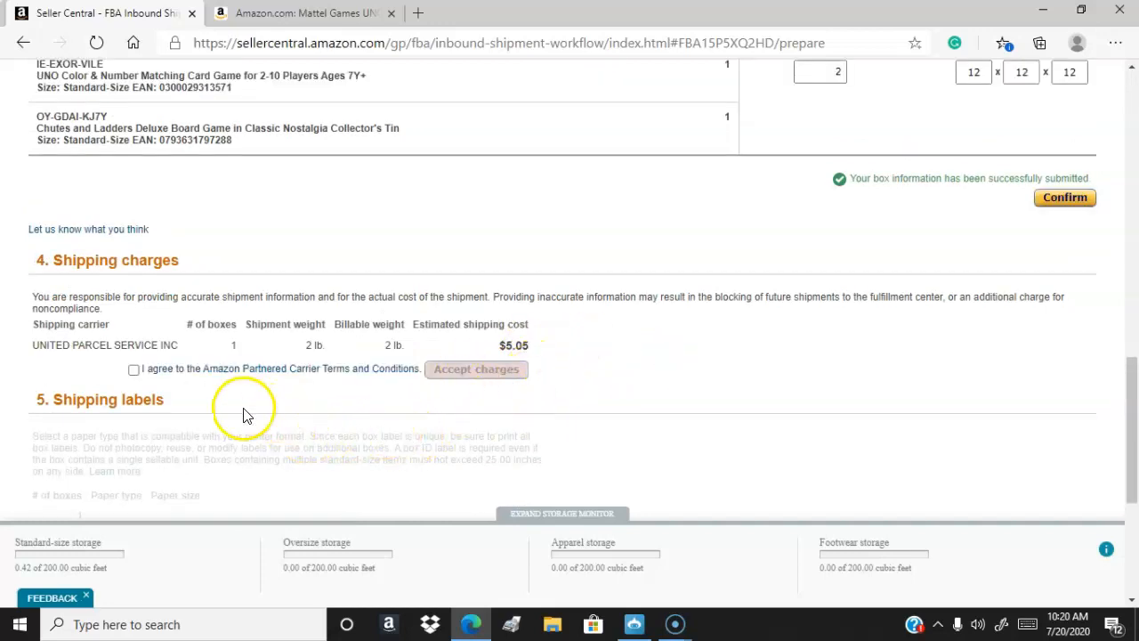
{"action": "left_click", "coordinate": [134, 369]}
{"action": "left_click", "coordinate": [492, 370]}
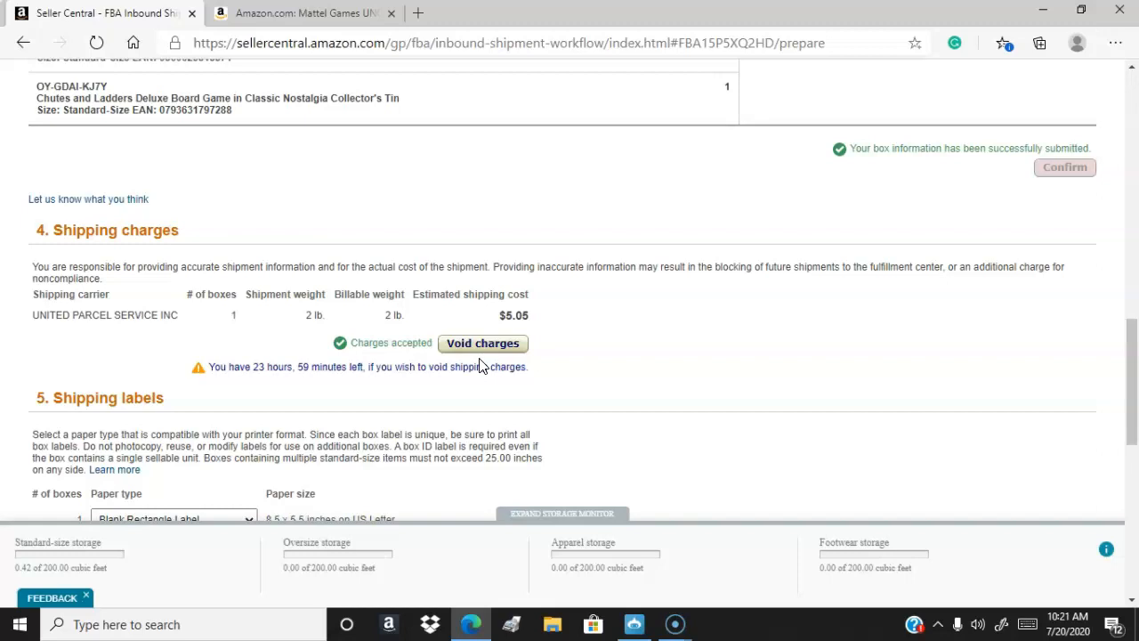
Set the shipment's ship date to Jul 21, 2020.
{"action": "scroll", "coordinate": [635, 305], "scroll_direction": "down", "scroll_amount": 3}
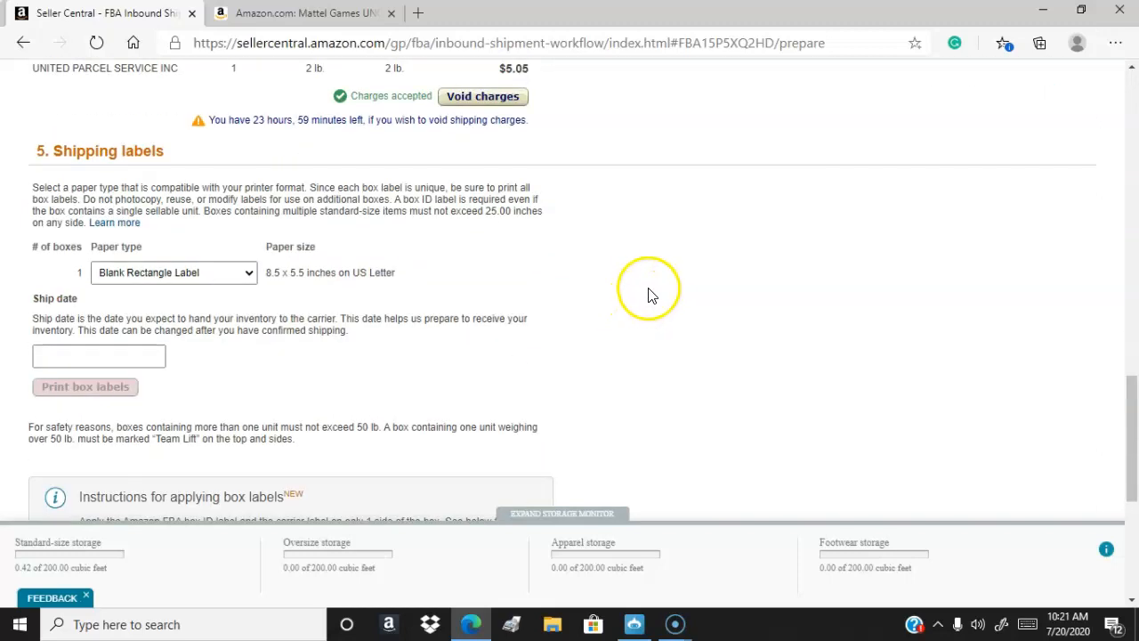
{"action": "left_click", "coordinate": [121, 355]}
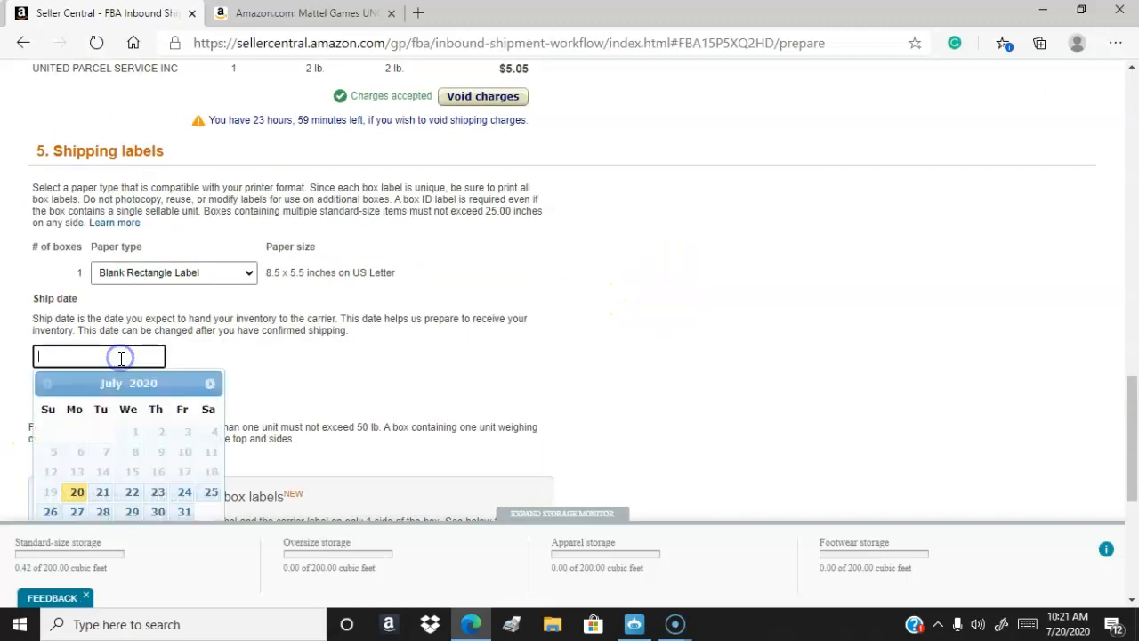
{"action": "left_click", "coordinate": [100, 492]}
Review the box label instructions and print the box labels on Blank Rectangle Label paper.
{"action": "scroll", "coordinate": [212, 377], "scroll_direction": "down", "scroll_amount": 1}
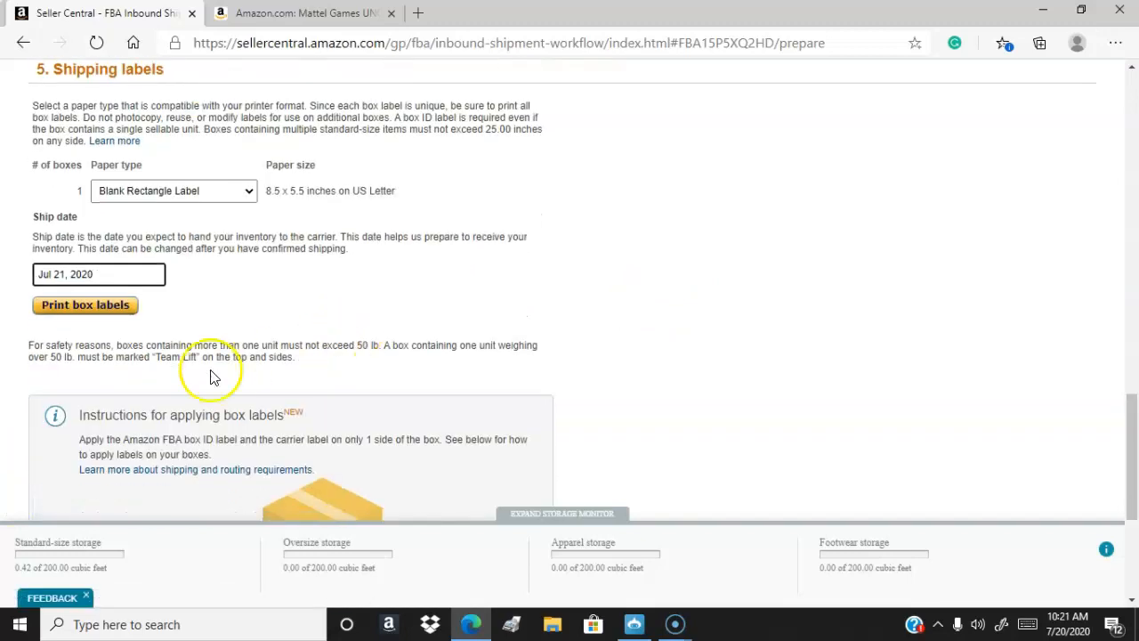
{"action": "scroll", "coordinate": [336, 283], "scroll_direction": "down", "scroll_amount": 2}
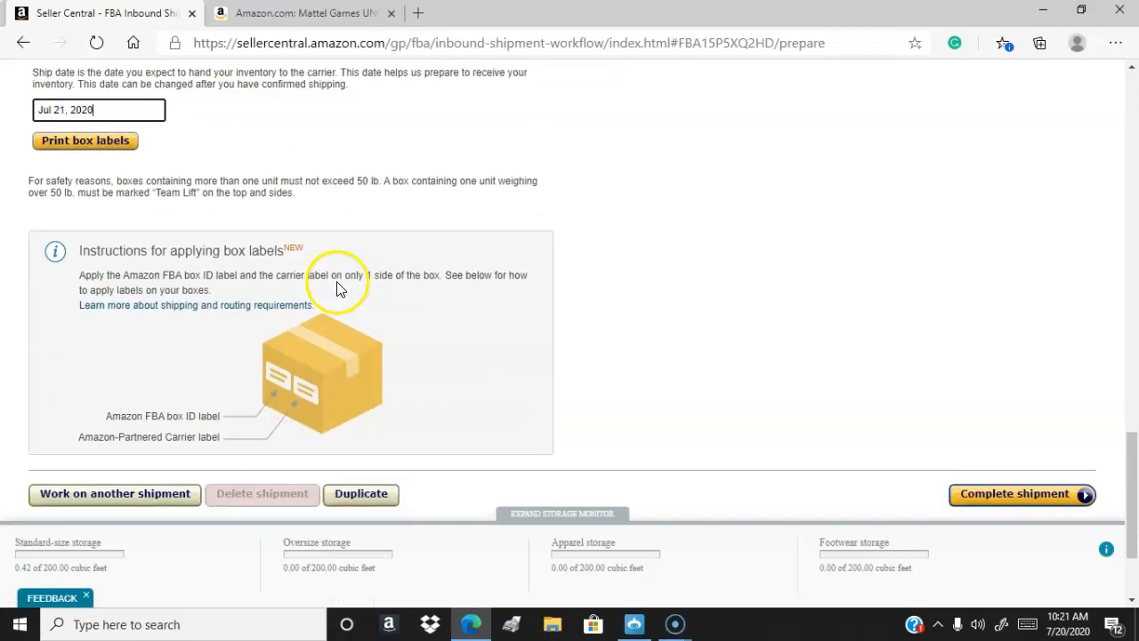
{"action": "scroll", "coordinate": [336, 284], "scroll_direction": "down", "scroll_amount": 2}
{"action": "scroll", "coordinate": [232, 218], "scroll_direction": "up", "scroll_amount": 4}
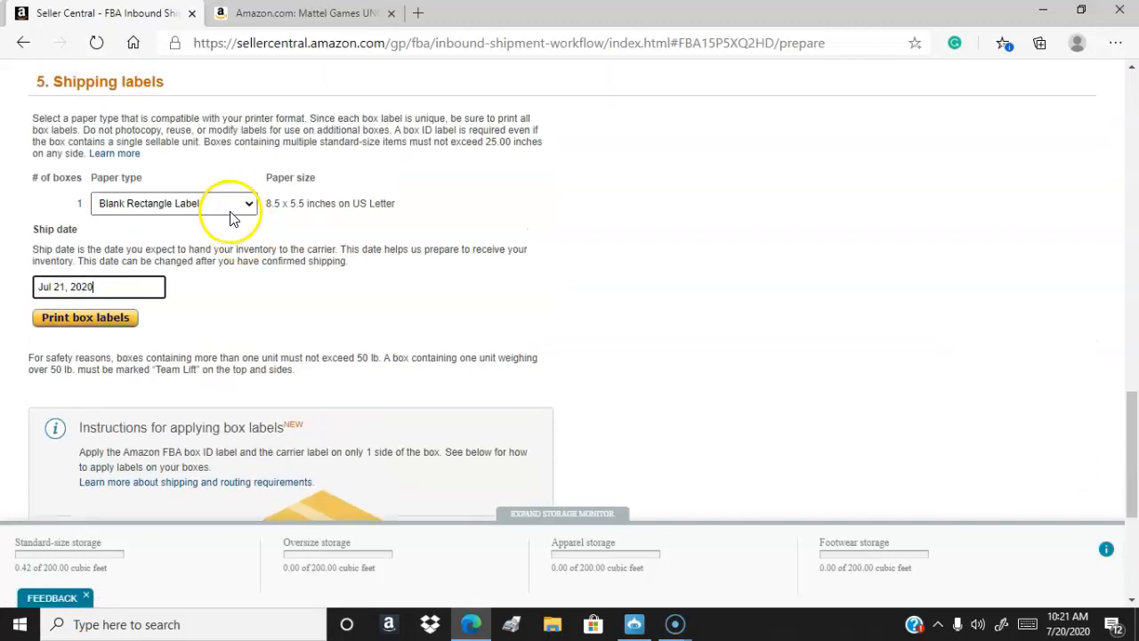
{"action": "left_click", "coordinate": [61, 320]}
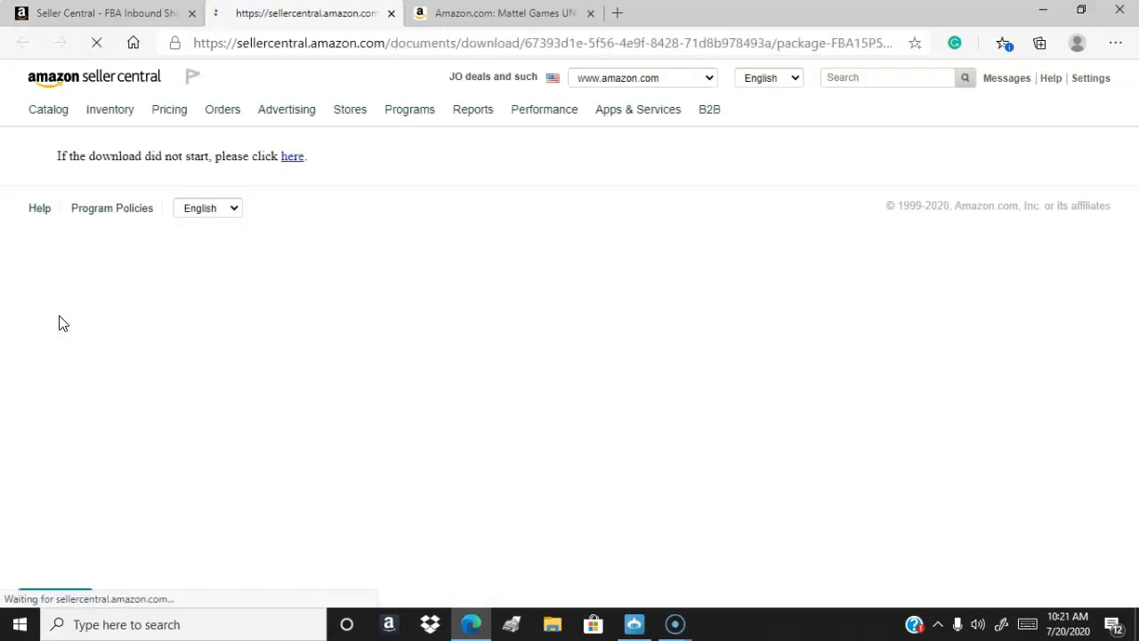